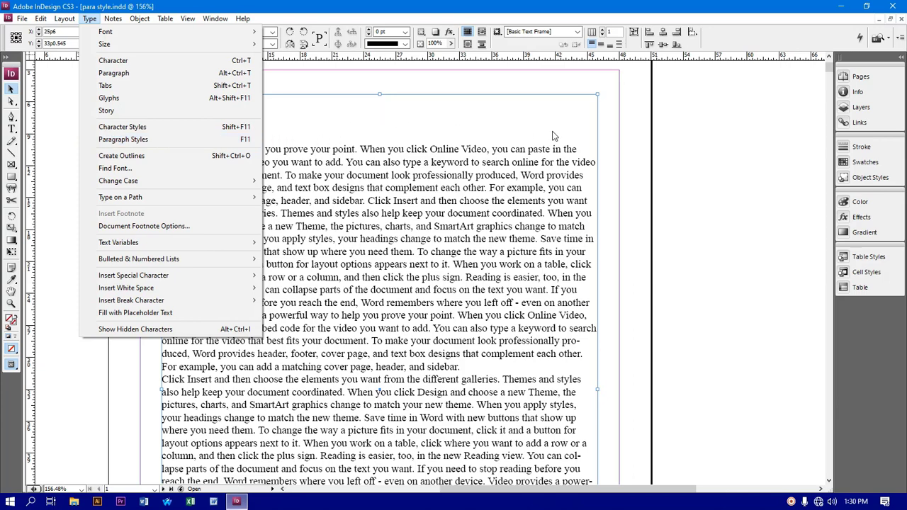
Step: Display the Paragraph Styles panel and place it in the empty area beside the page
{"action": "left_click", "coordinate": [703, 135]}
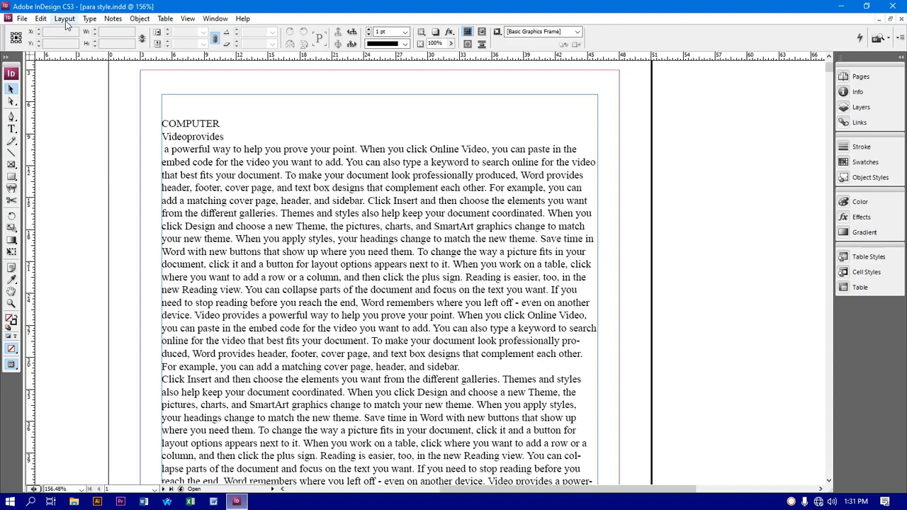
{"action": "left_click", "coordinate": [89, 20]}
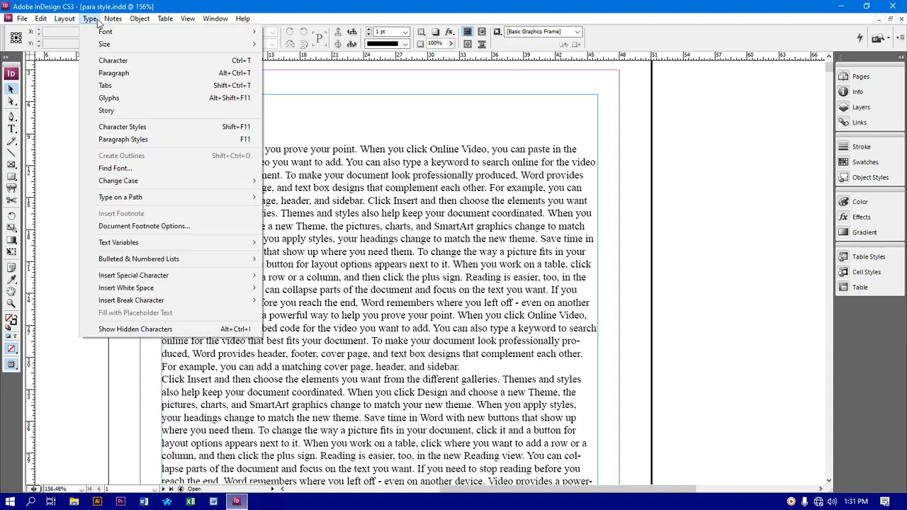
{"action": "left_click", "coordinate": [120, 140]}
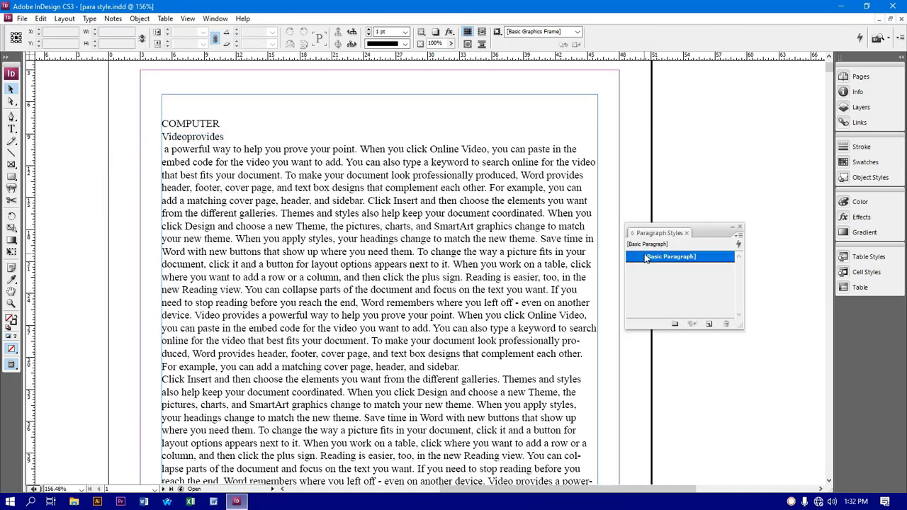
{"action": "left_click_drag", "start_coordinate": [708, 229], "coordinate": [707, 196]}
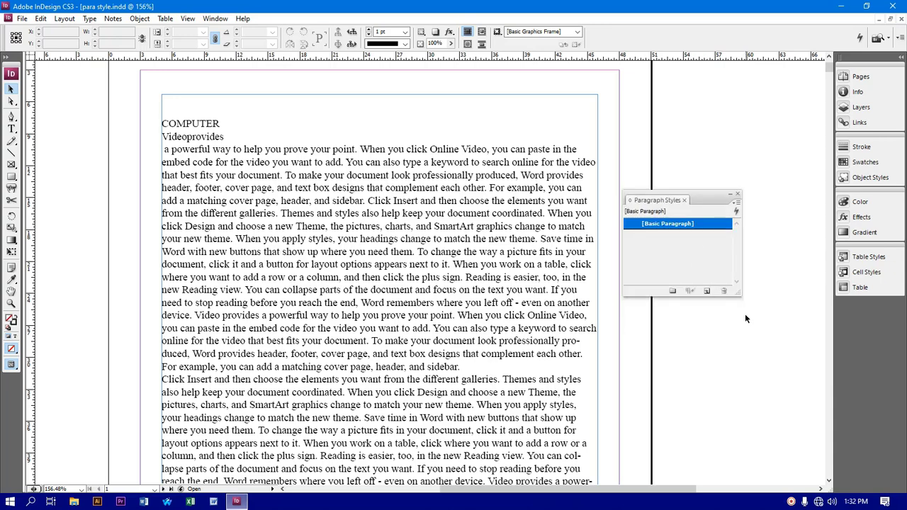
Step: Create three new paragraph styles in the document
{"action": "left_click", "coordinate": [706, 292]}
{"action": "left_click", "coordinate": [706, 292]}
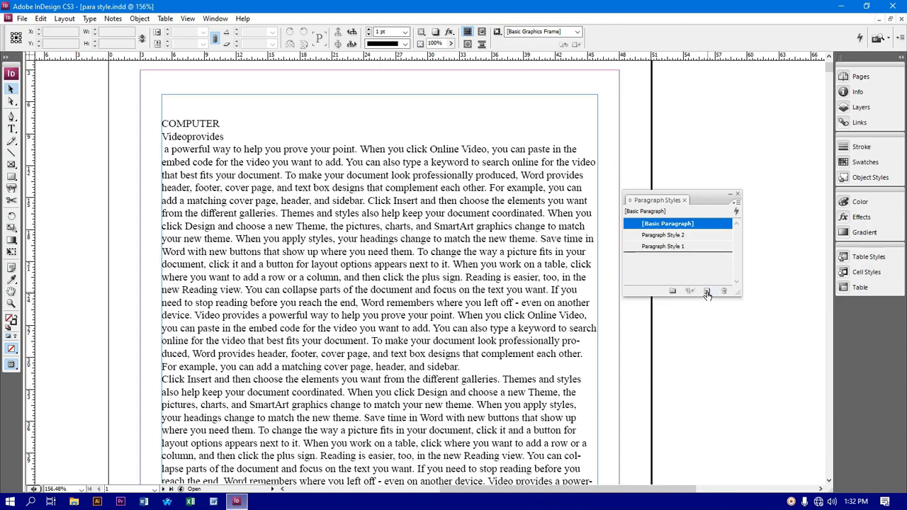
{"action": "left_click", "coordinate": [706, 292]}
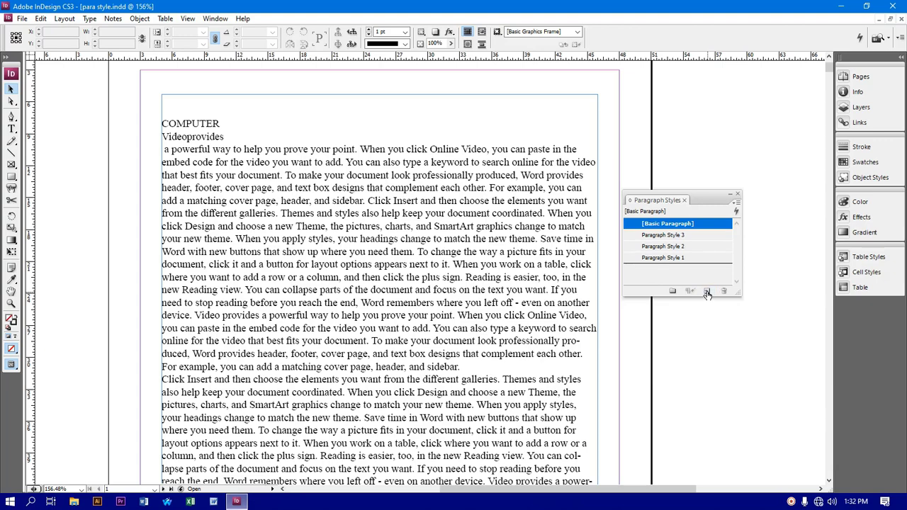
Step: Rename Paragraph Style 3 as heading1 and assign it the shortcut Shift+Num 1
{"action": "double_click", "coordinate": [663, 235]}
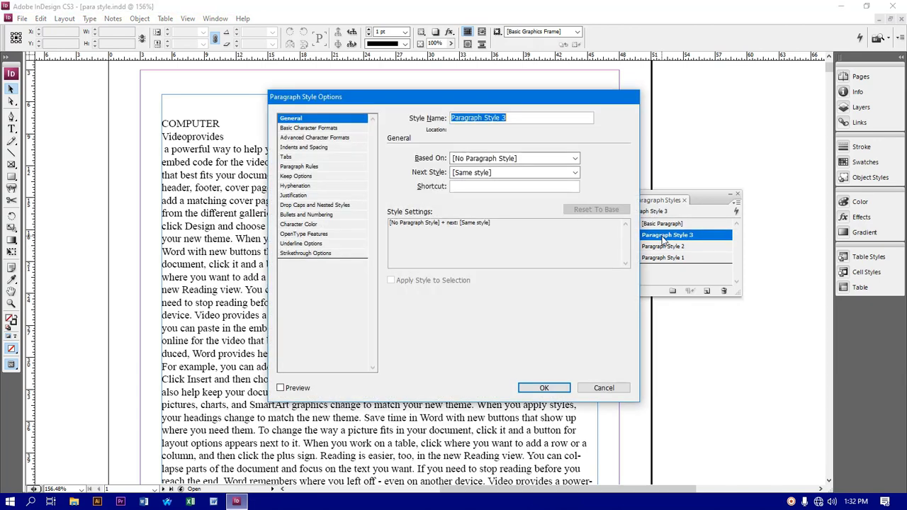
{"action": "left_click", "coordinate": [604, 388]}
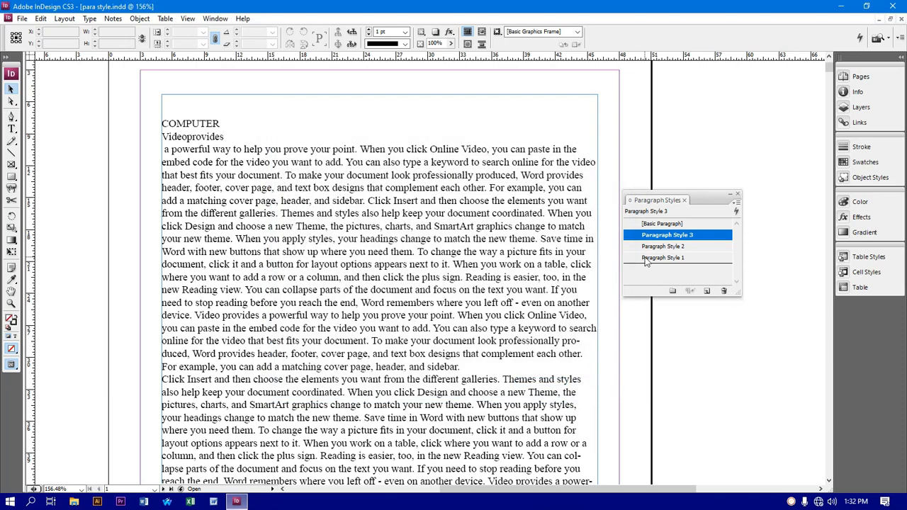
{"action": "double_click", "coordinate": [673, 239]}
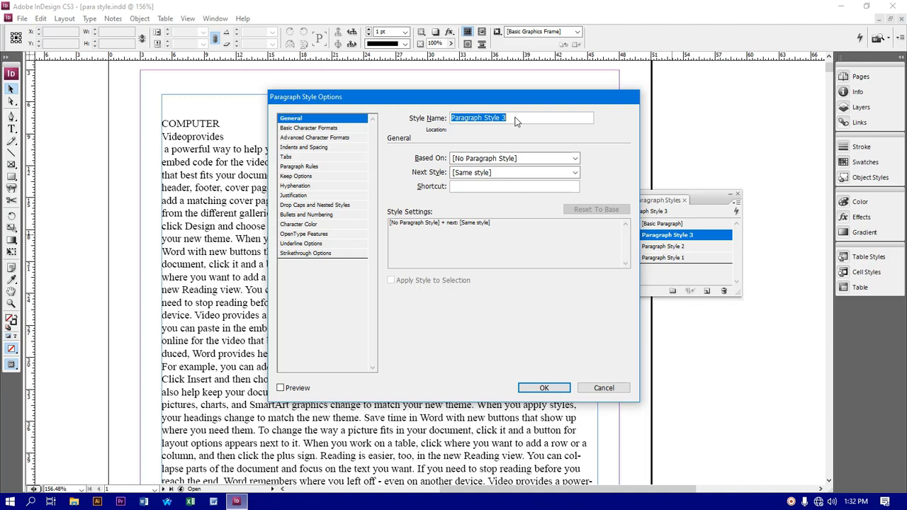
{"action": "type", "text": "headin"}
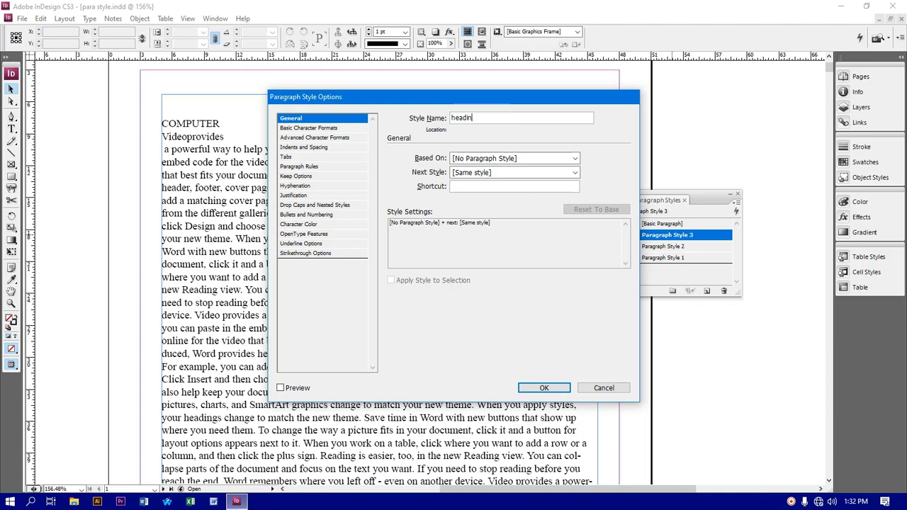
{"action": "type", "text": "g1"}
{"action": "left_click", "coordinate": [461, 185]}
{"action": "key", "text": "shift+KP_1"}
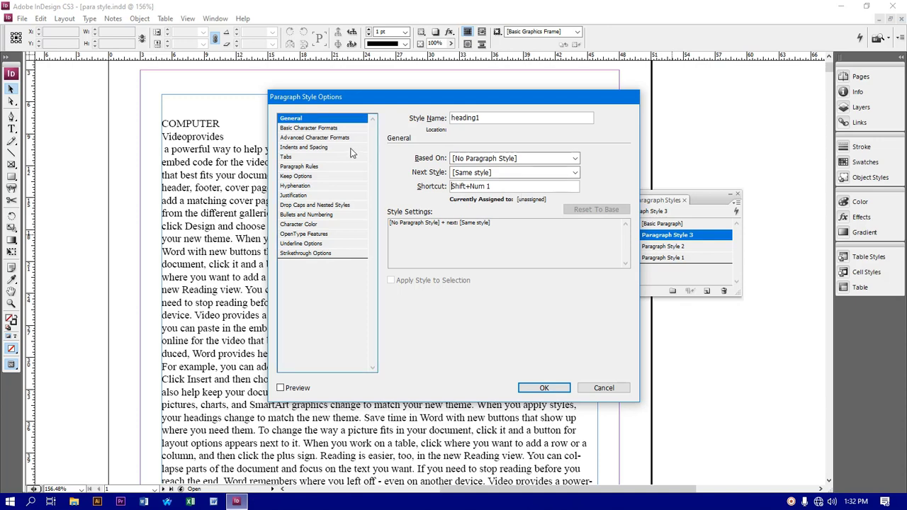
Step: Set the heading1 style's basic character formats to Bold at 20 pt, keeping Times New Roman and automatic leading
{"action": "left_click", "coordinate": [302, 129]}
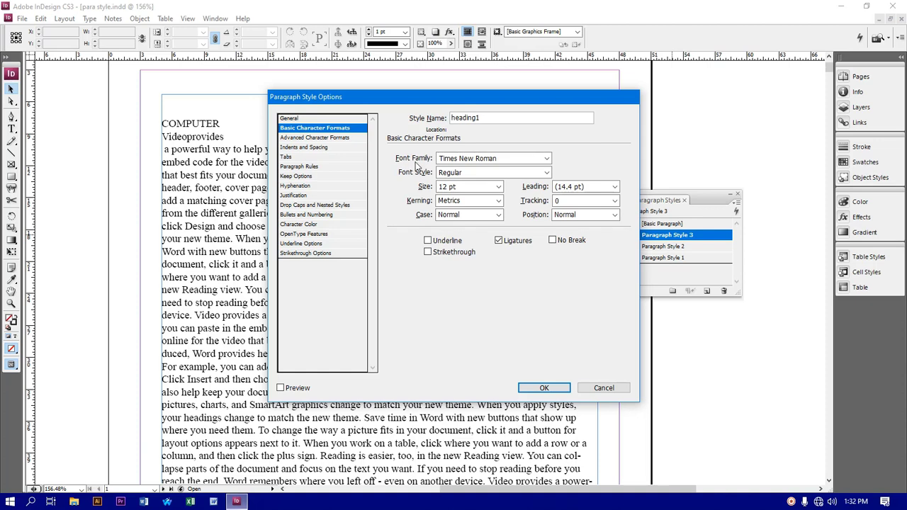
{"action": "left_click", "coordinate": [546, 159]}
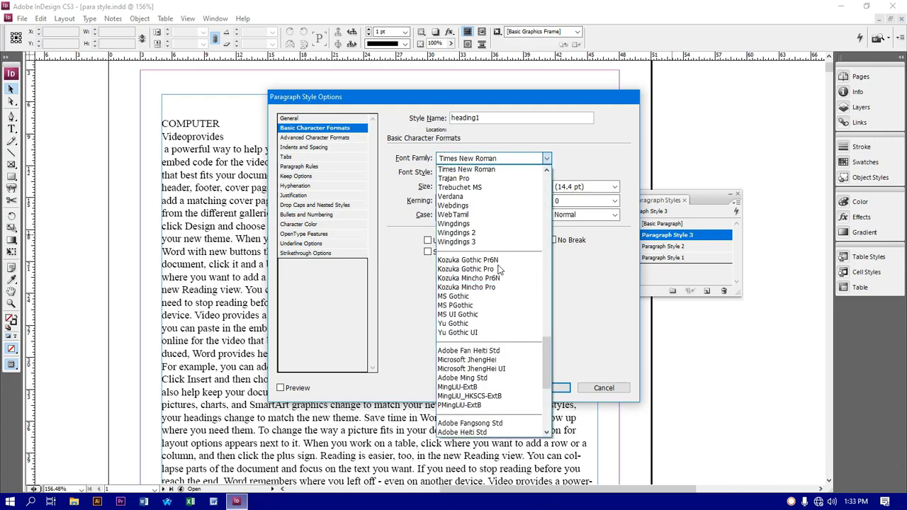
{"action": "left_click", "coordinate": [546, 160]}
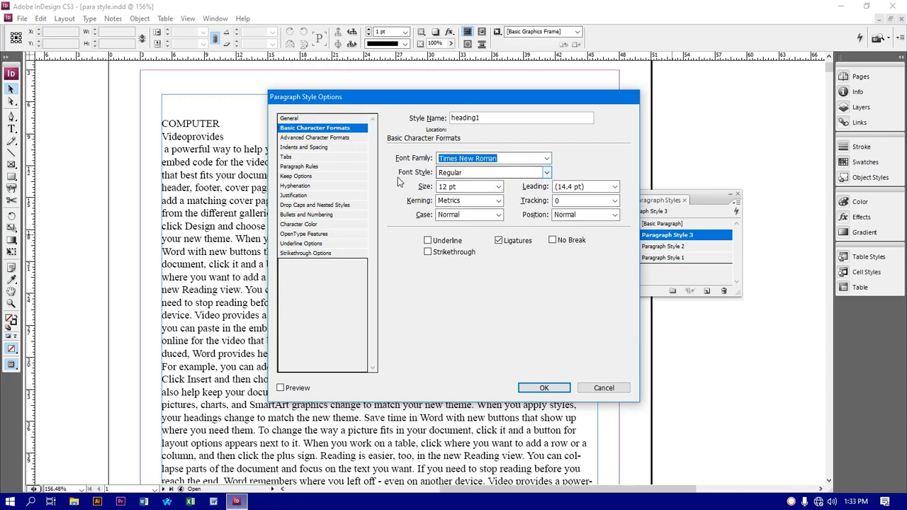
{"action": "left_click", "coordinate": [547, 174]}
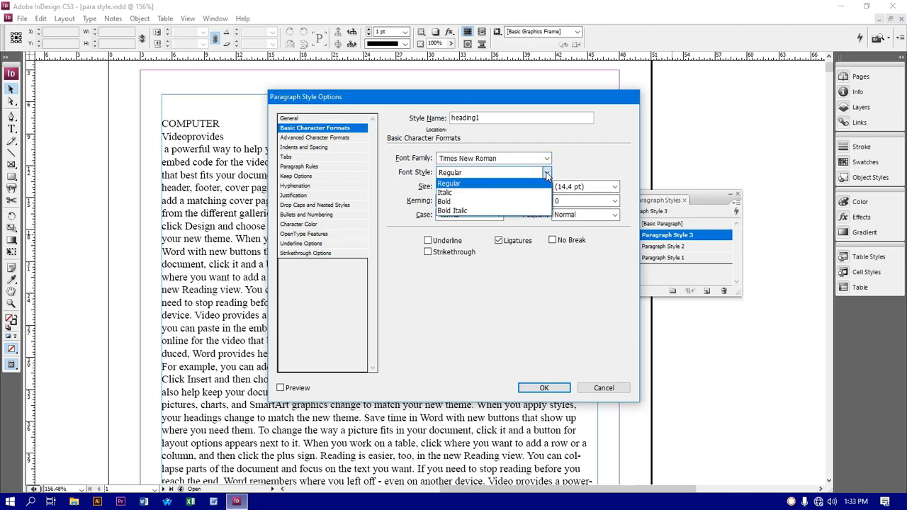
{"action": "left_click", "coordinate": [453, 202]}
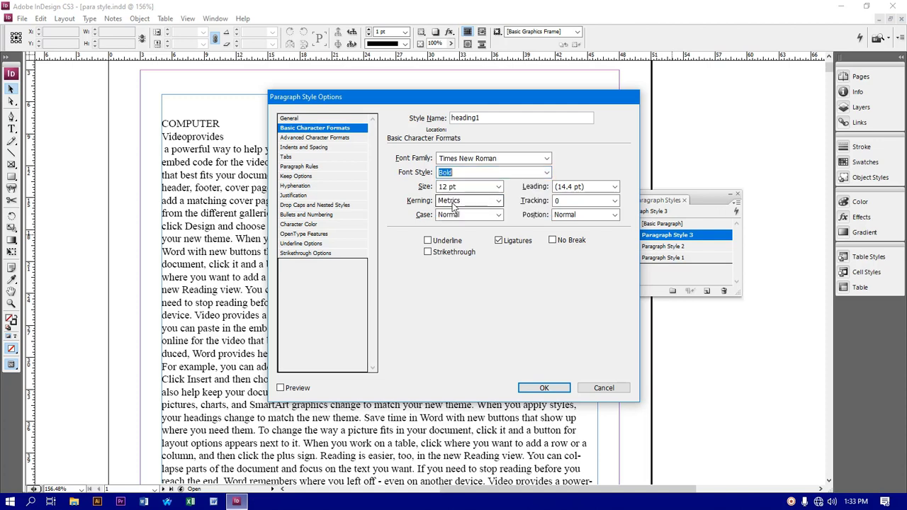
{"action": "left_click", "coordinate": [499, 187]}
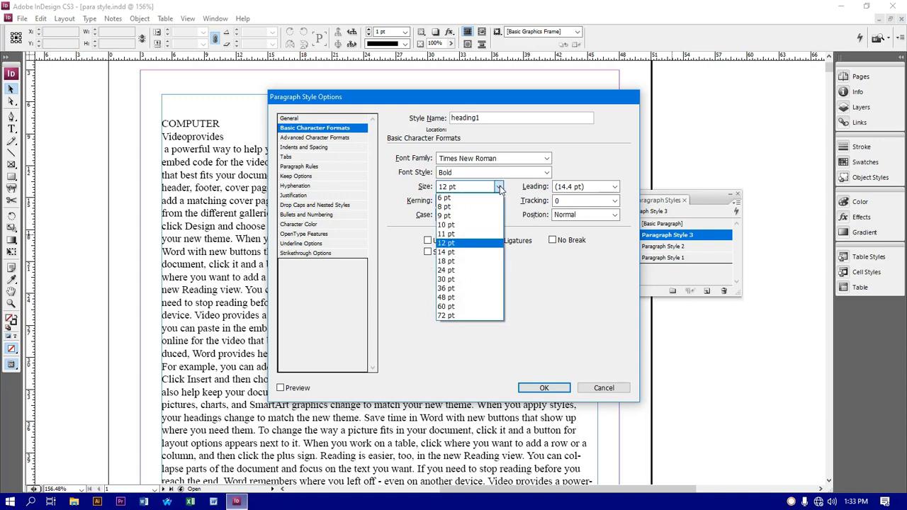
{"action": "left_click", "coordinate": [499, 187]}
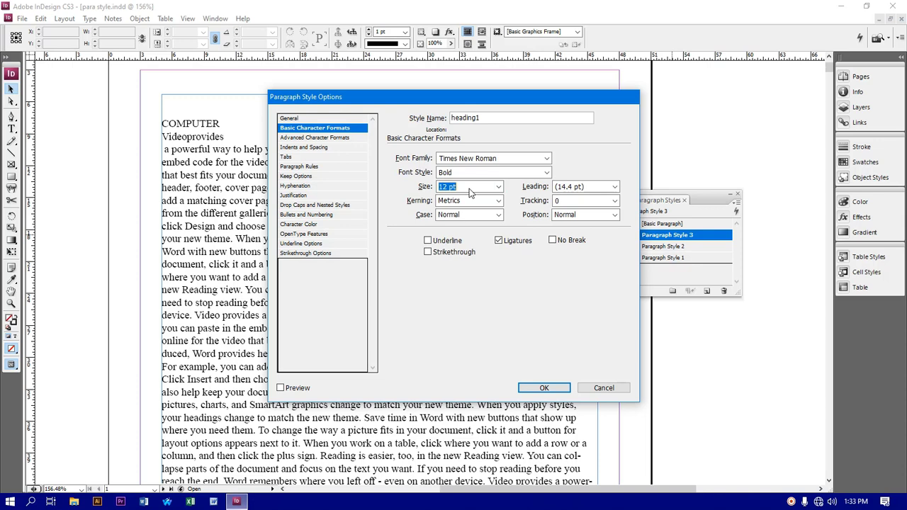
{"action": "type", "text": "20 pt"}
{"action": "left_click", "coordinate": [615, 187]}
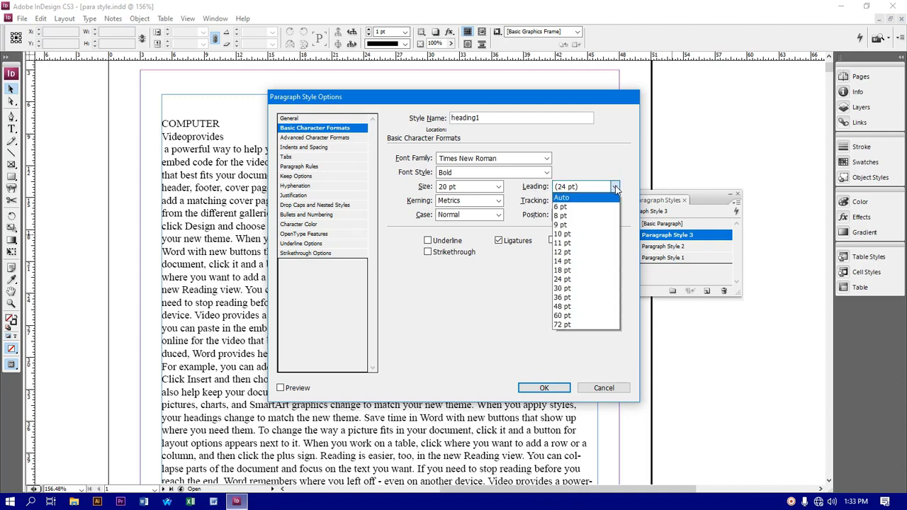
{"action": "left_click", "coordinate": [615, 186]}
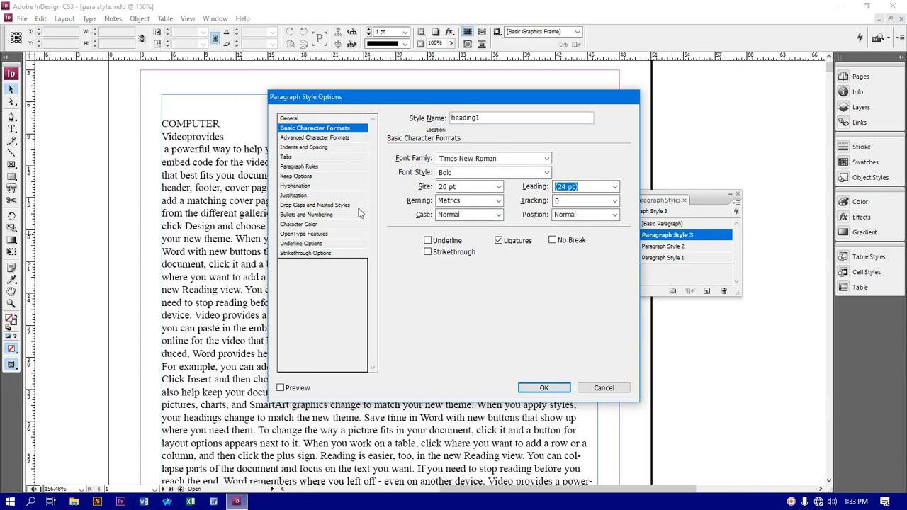
Step: Set the heading1 style's paragraph alignment to Center
{"action": "left_click", "coordinate": [300, 148]}
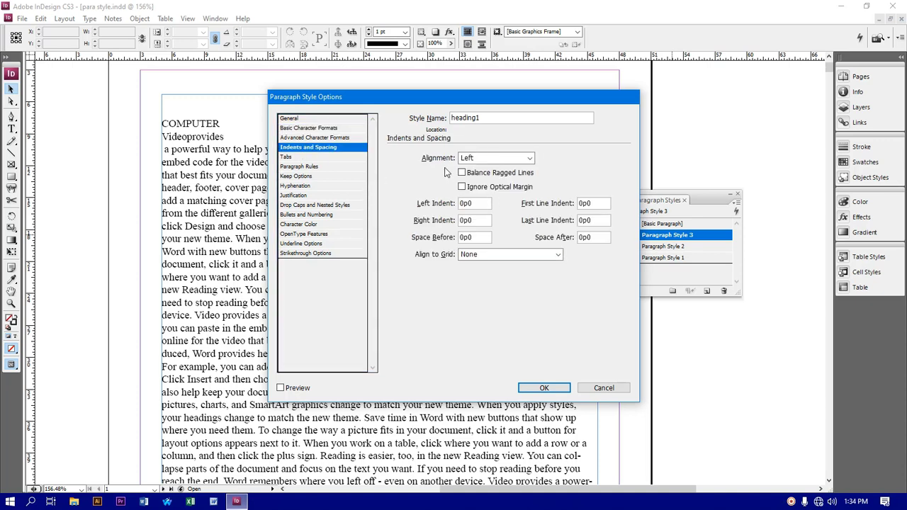
{"action": "left_click", "coordinate": [529, 160]}
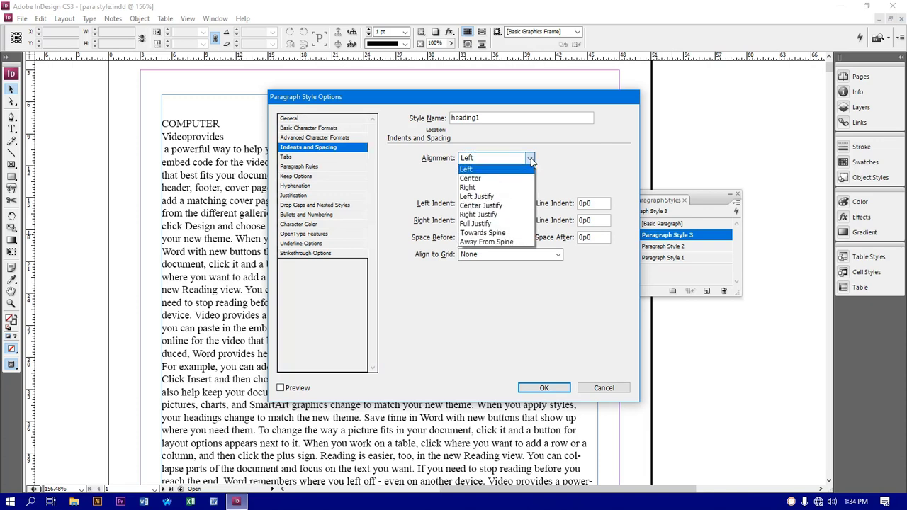
{"action": "left_click", "coordinate": [470, 179]}
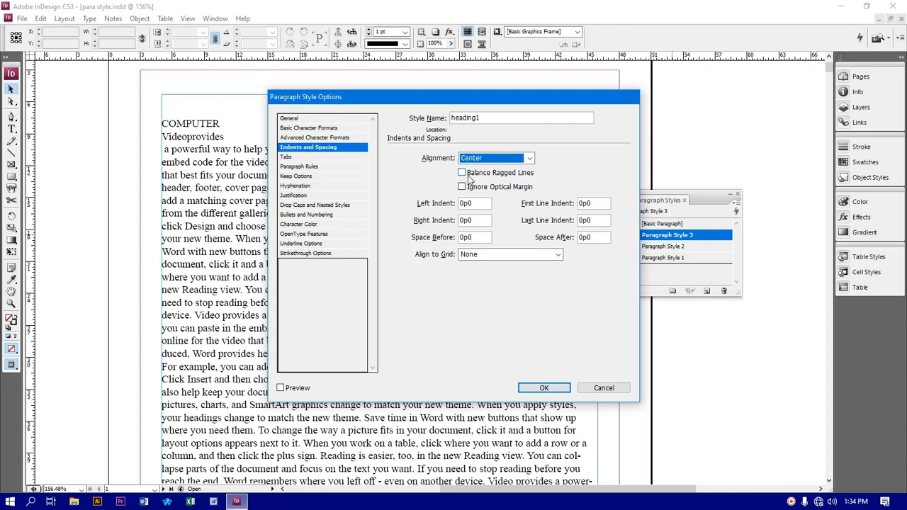
Step: Give the heading1 style 3 mm of space before and 5 mm of space after, and save the style
{"action": "left_click", "coordinate": [289, 128]}
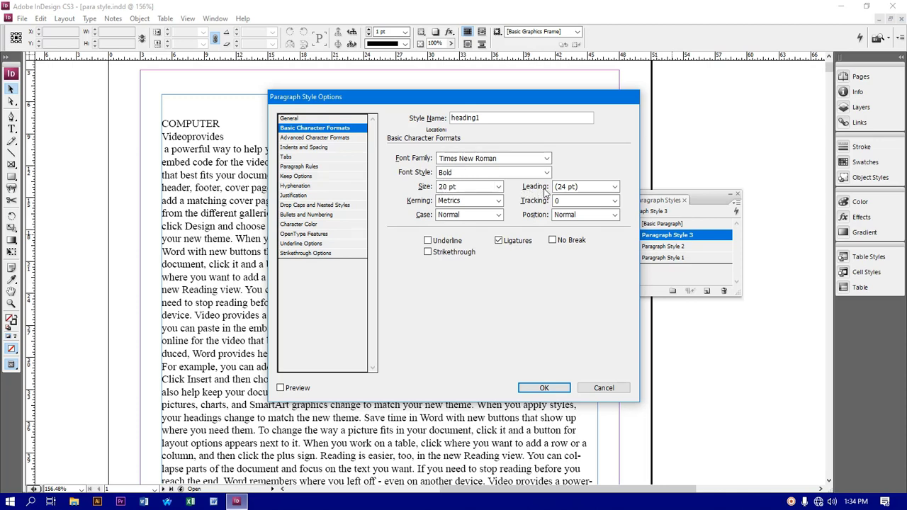
{"action": "left_click", "coordinate": [303, 148]}
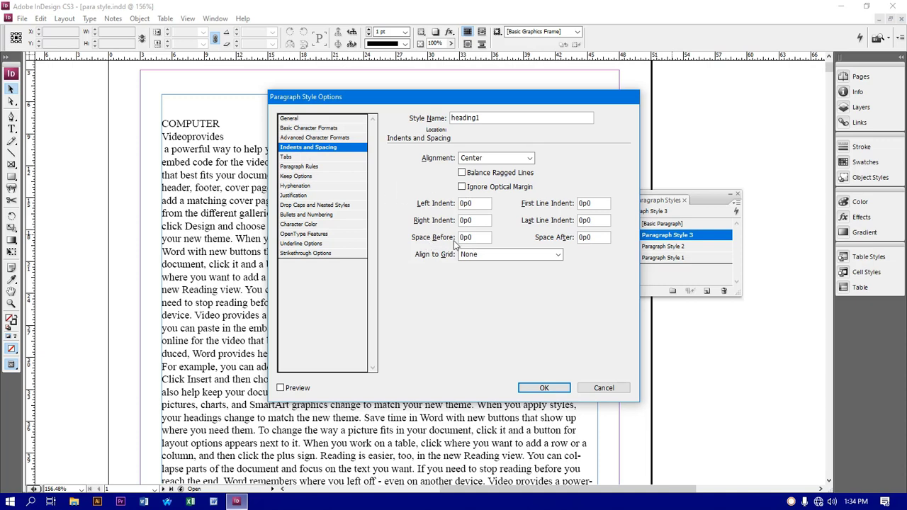
{"action": "left_click", "coordinate": [478, 237]}
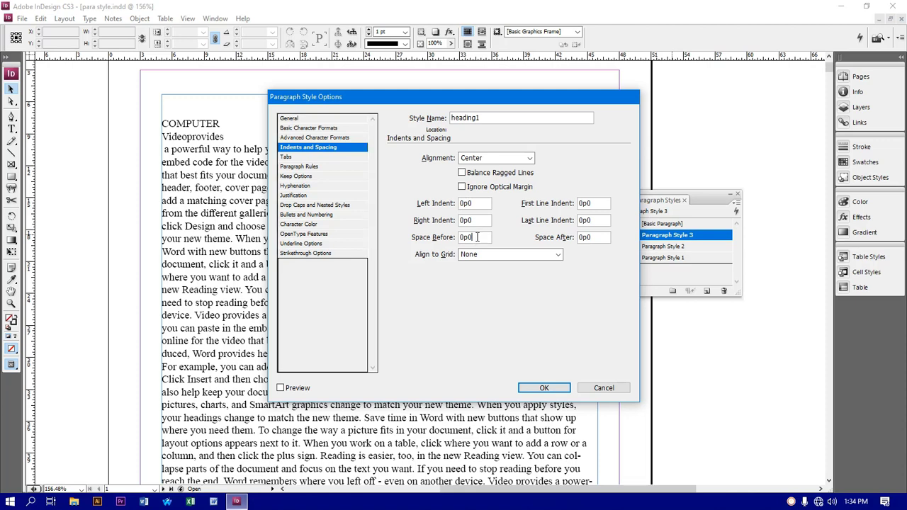
{"action": "left_click_drag", "start_coordinate": [478, 237], "coordinate": [449, 239]}
{"action": "type", "text": "3 mm"}
{"action": "double_click", "coordinate": [597, 238]}
{"action": "type", "text": "5 mm"}
{"action": "left_click", "coordinate": [543, 387]}
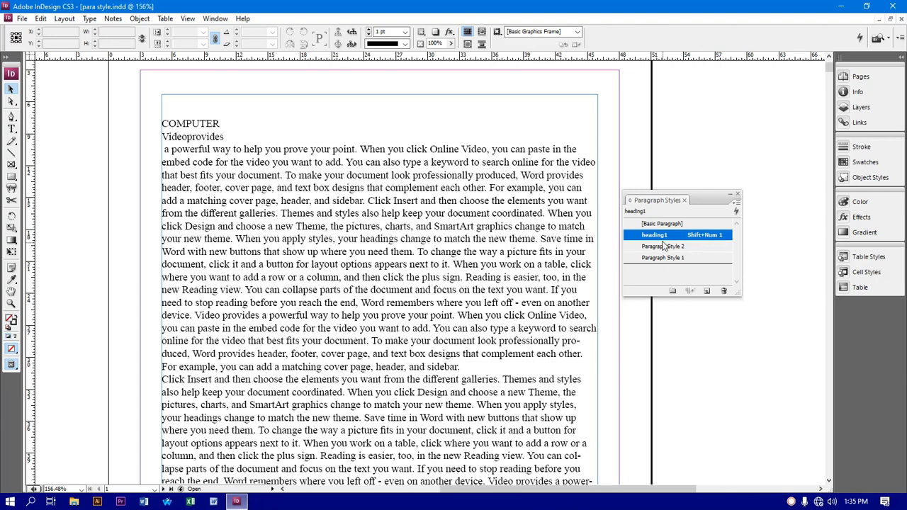
Step: Apply the heading1 style to the COMPUTER title line with the Type tool
{"action": "left_click", "coordinate": [661, 224]}
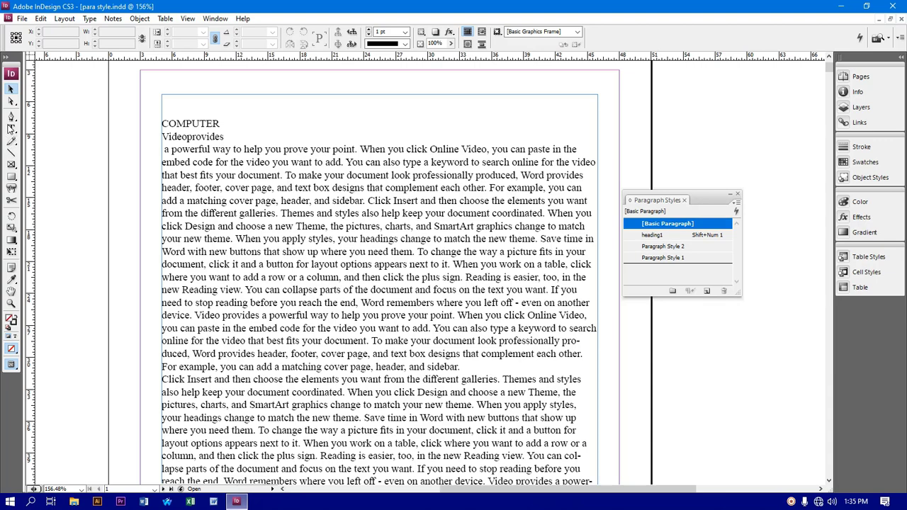
{"action": "left_click", "coordinate": [11, 128]}
{"action": "left_click", "coordinate": [199, 124]}
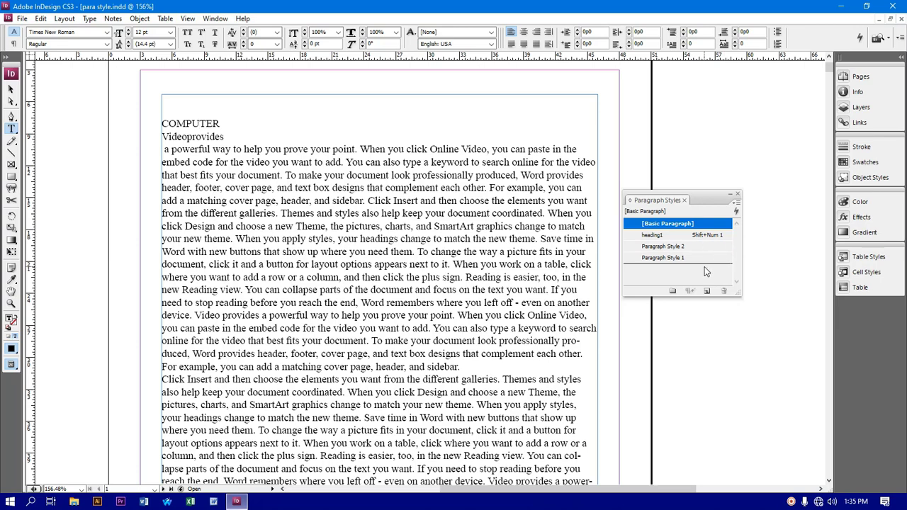
{"action": "key", "text": "shift+KP_1"}
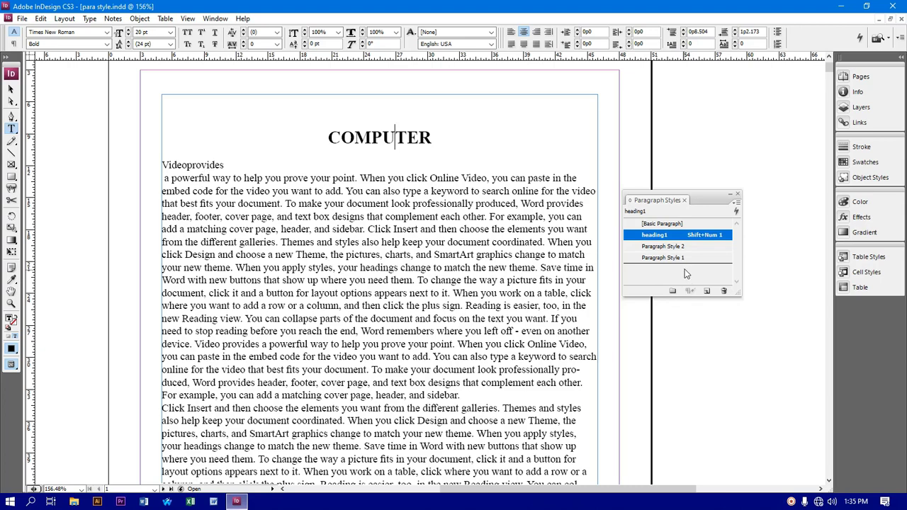
Step: Rename Paragraph Style 2 as heading2 and assign it the shortcut Shift+Num 2
{"action": "left_click", "coordinate": [664, 248]}
{"action": "double_click", "coordinate": [664, 248]}
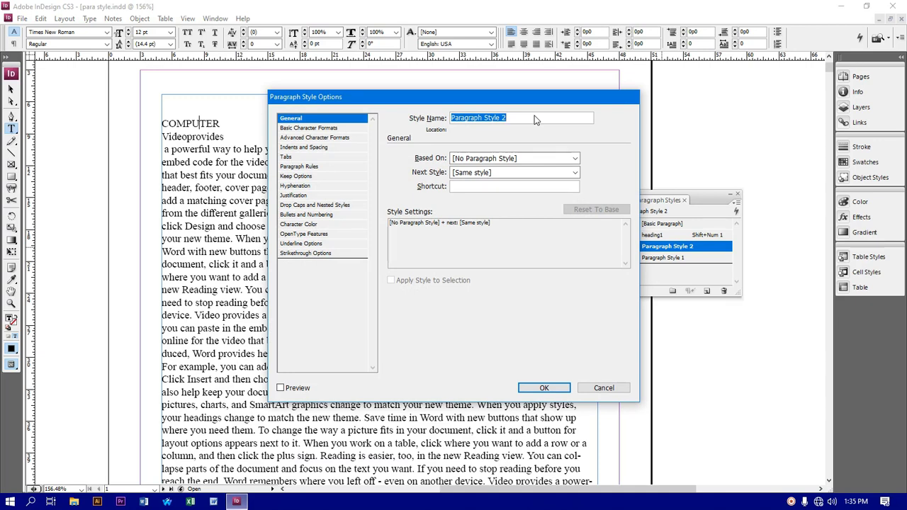
{"action": "type", "text": "heading2"}
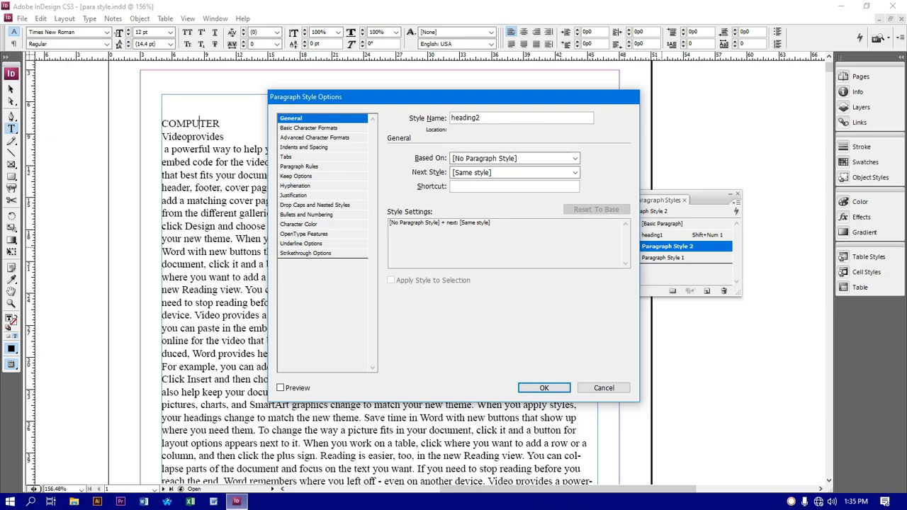
{"action": "left_click", "coordinate": [462, 187]}
{"action": "key", "text": "shift+KP_2"}
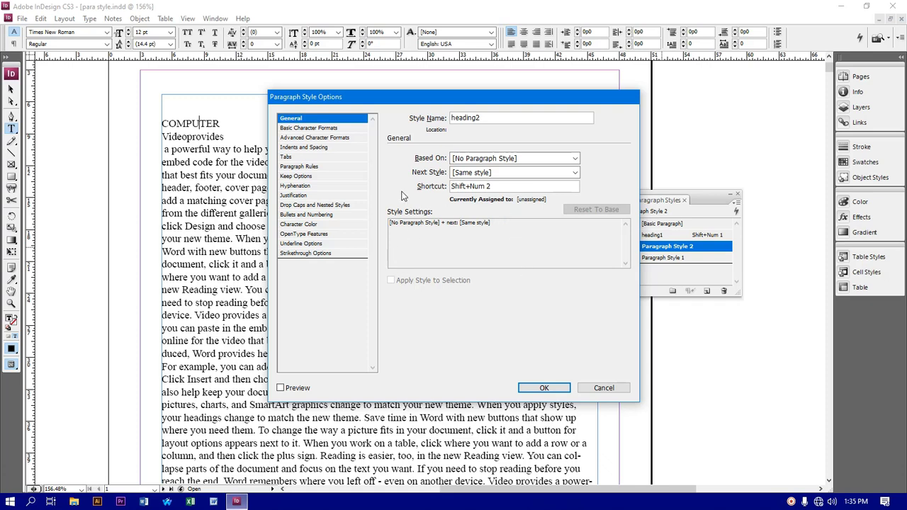
Step: Set the heading2 style's font style to Bold and its size to 16 pt
{"action": "left_click", "coordinate": [300, 139]}
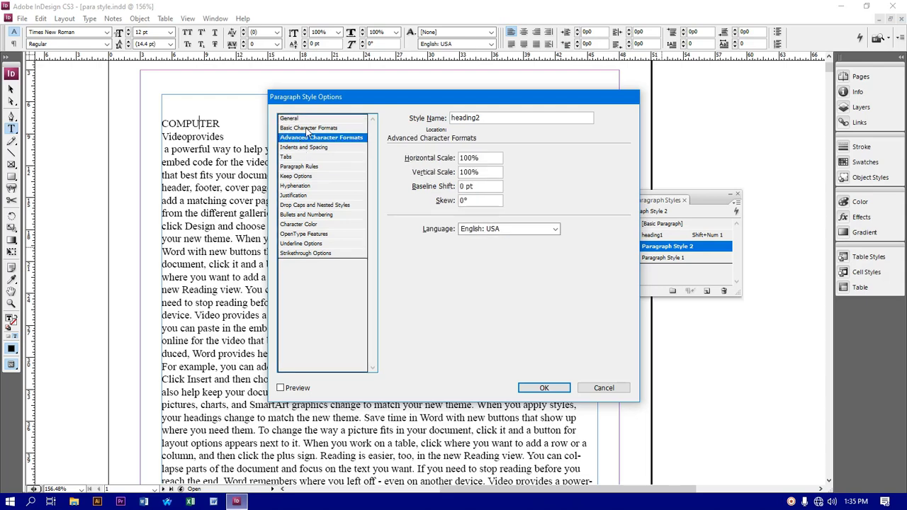
{"action": "left_click", "coordinate": [309, 129]}
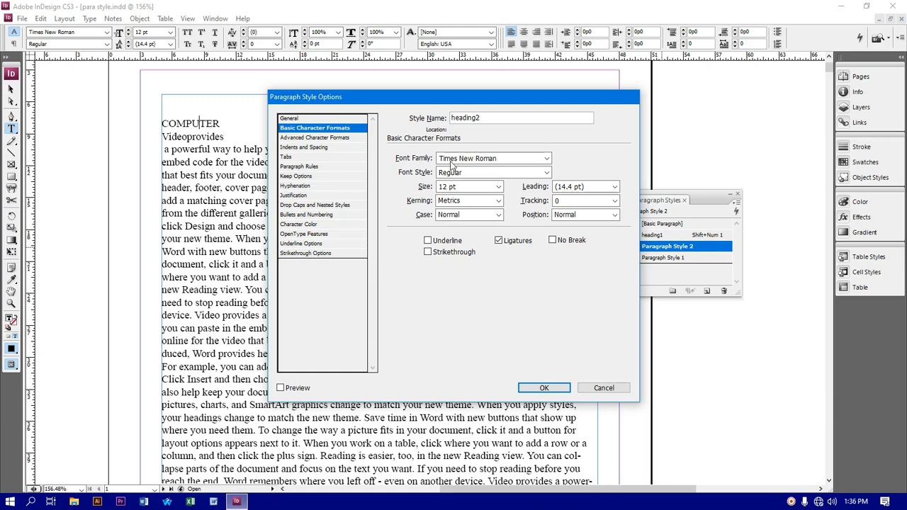
{"action": "left_click", "coordinate": [540, 174]}
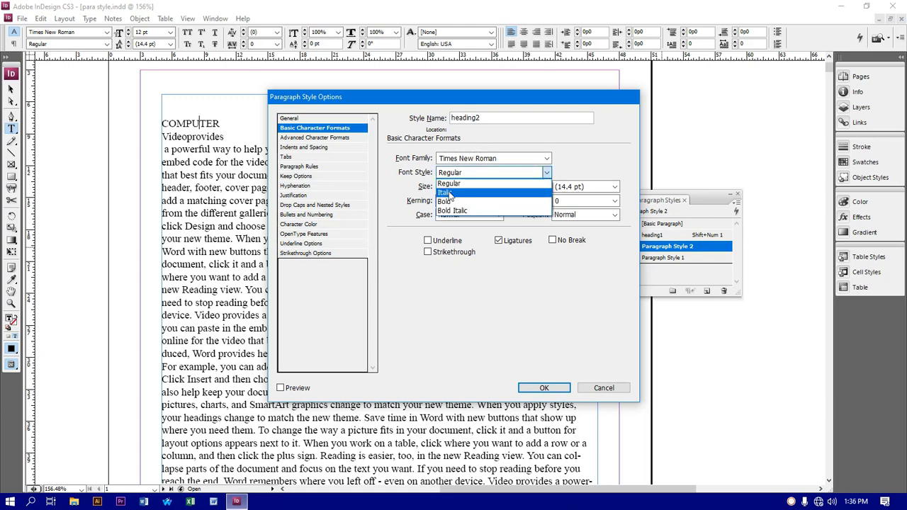
{"action": "left_click", "coordinate": [445, 202]}
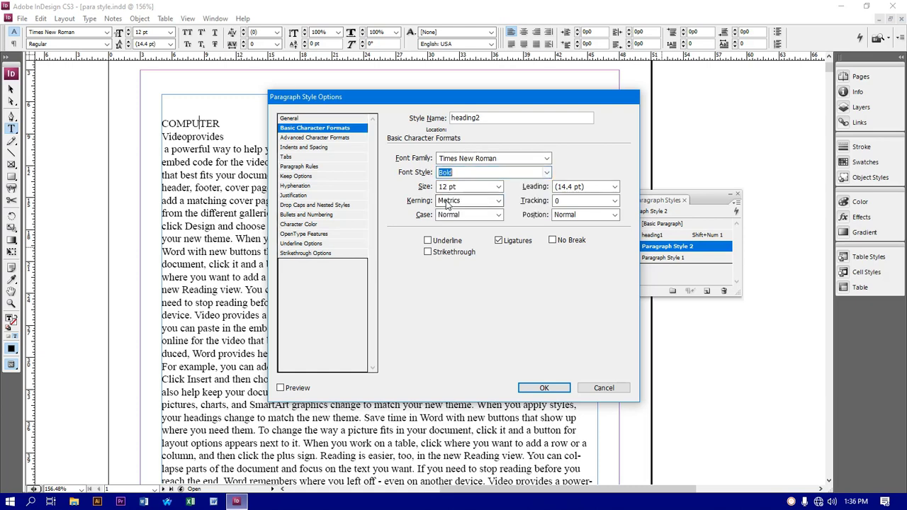
{"action": "left_click", "coordinate": [498, 186]}
{"action": "left_click", "coordinate": [464, 187]}
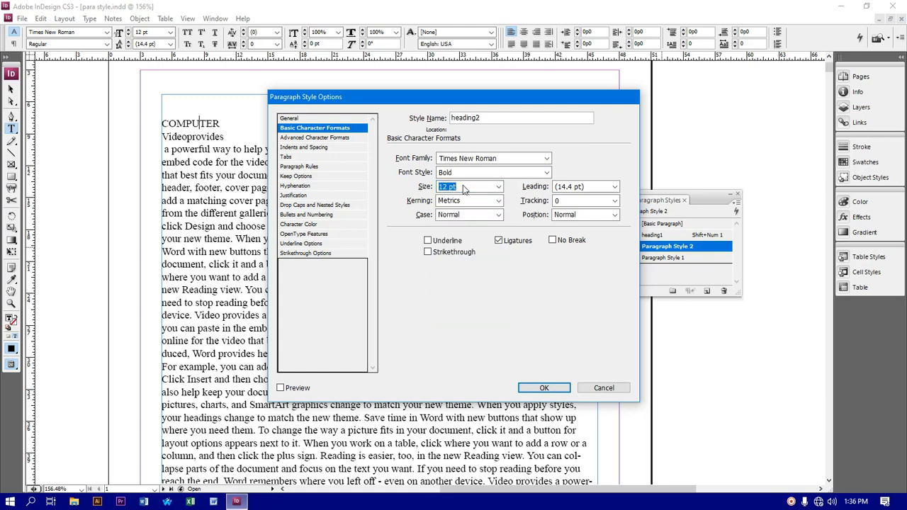
{"action": "type", "text": "16 pt"}
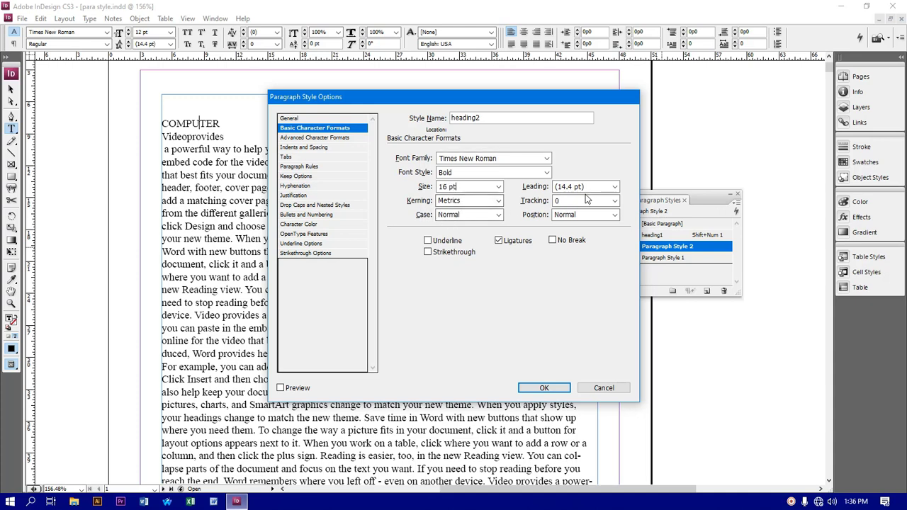
Step: Give the heading2 style 3 mm of space before and 3 mm of space after, and save the style
{"action": "left_click", "coordinate": [299, 148]}
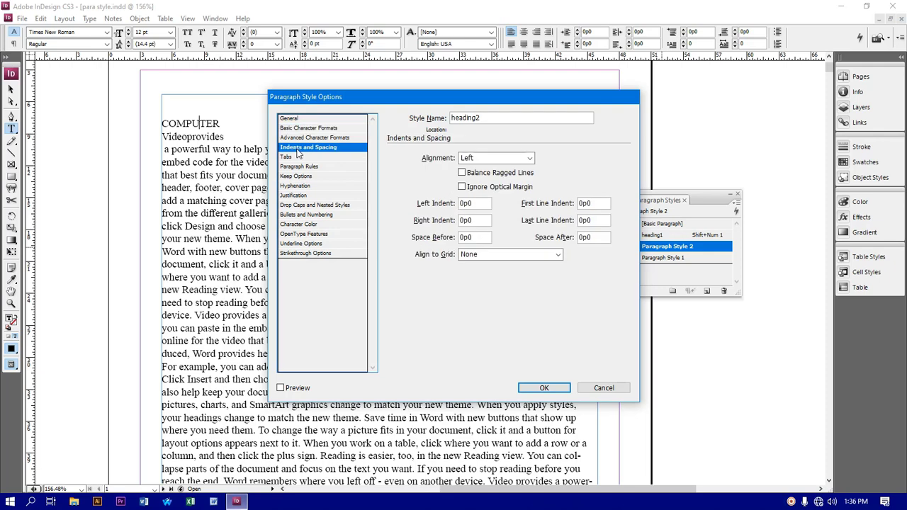
{"action": "double_click", "coordinate": [479, 238]}
{"action": "type", "text": "3"}
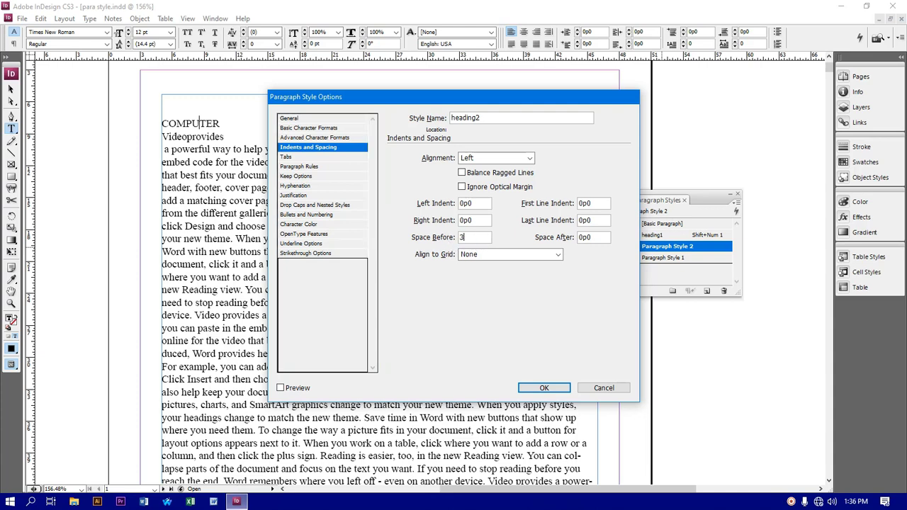
{"action": "type", "text": " mm"}
{"action": "left_click_drag", "start_coordinate": [601, 241], "coordinate": [567, 242]}
{"action": "type", "text": "3mm"}
{"action": "left_click", "coordinate": [582, 237]}
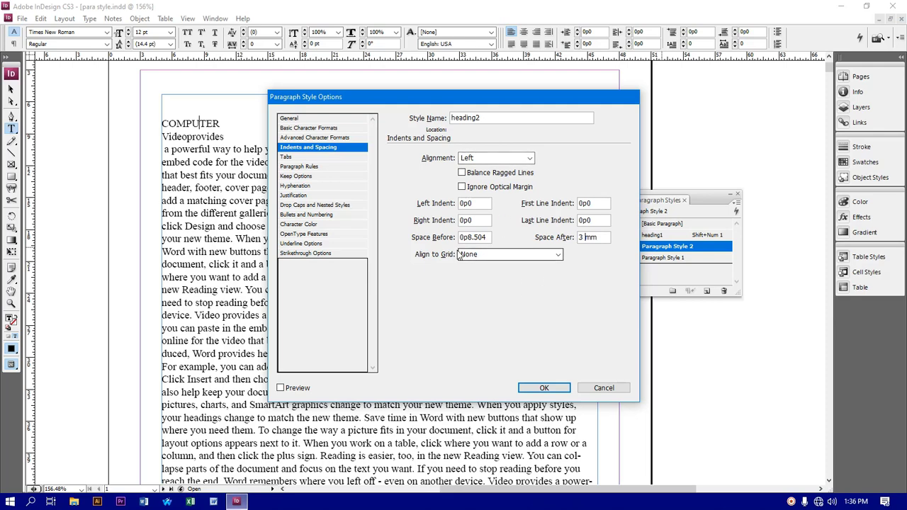
{"action": "left_click", "coordinate": [543, 388]}
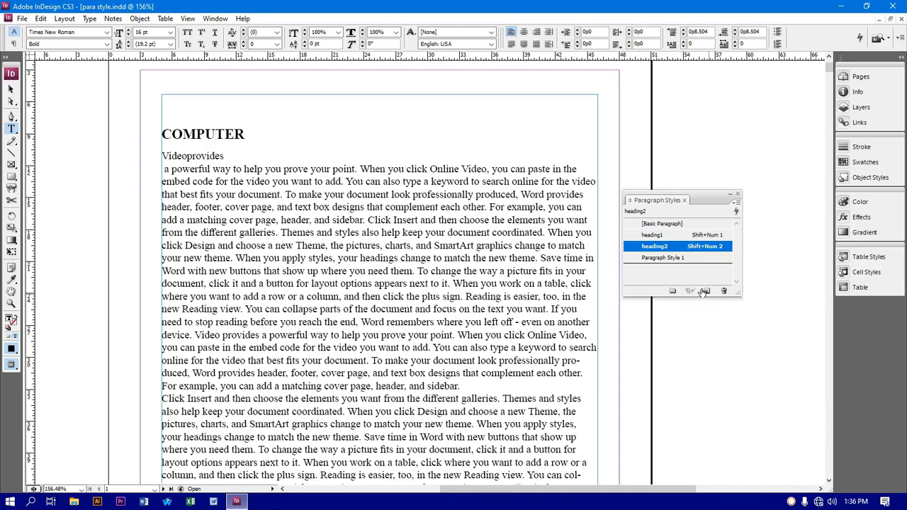
Step: Reapply the heading1 style to the COMPUTER title line and apply heading2 to the Videoprovides line
{"action": "left_click", "coordinate": [671, 226]}
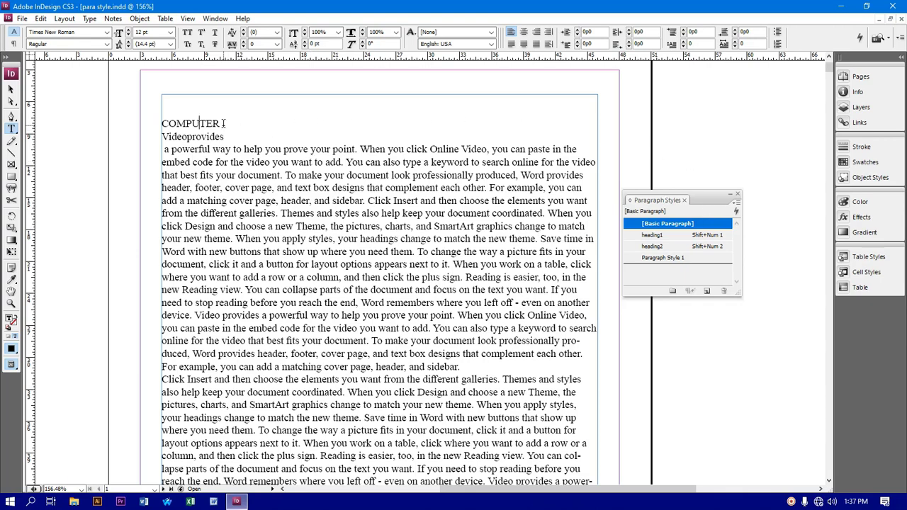
{"action": "left_click", "coordinate": [655, 236]}
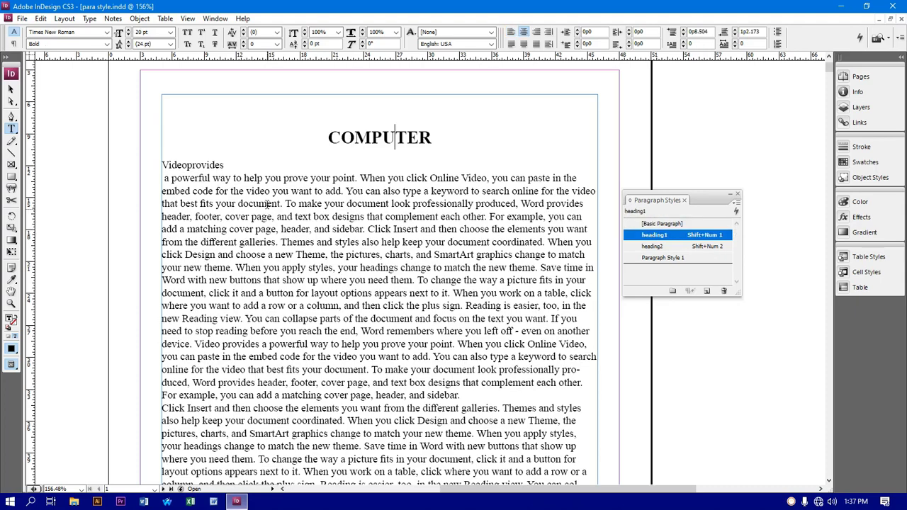
{"action": "left_click", "coordinate": [187, 165]}
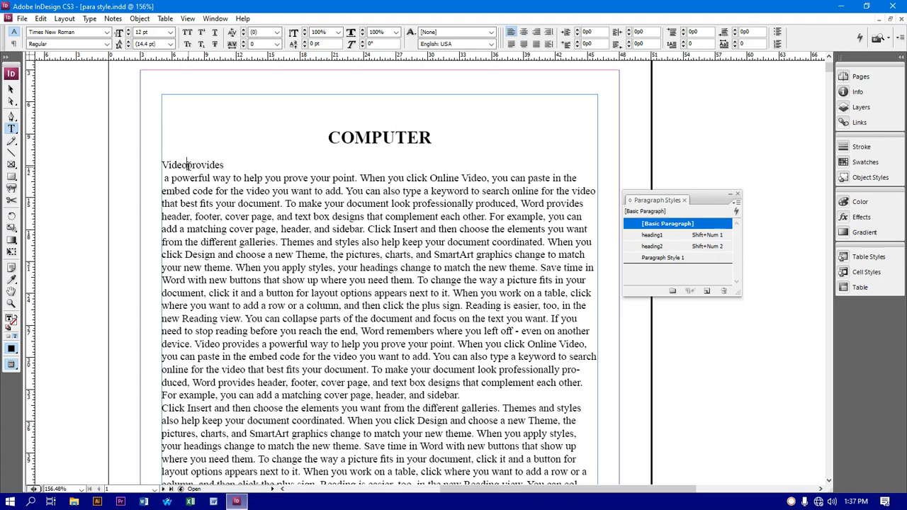
{"action": "left_click", "coordinate": [654, 246]}
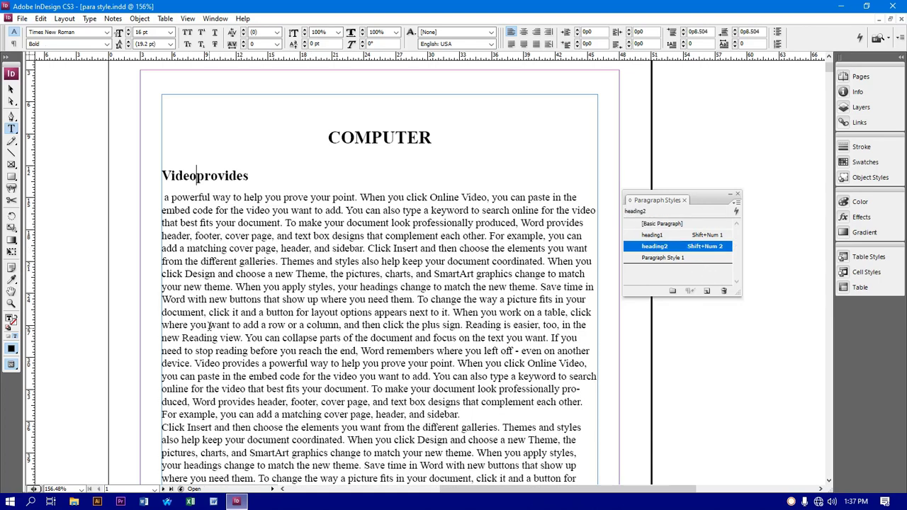
Step: Rename Paragraph Style 1 as body text and assign it the shortcut Shift+Num 3
{"action": "double_click", "coordinate": [663, 259]}
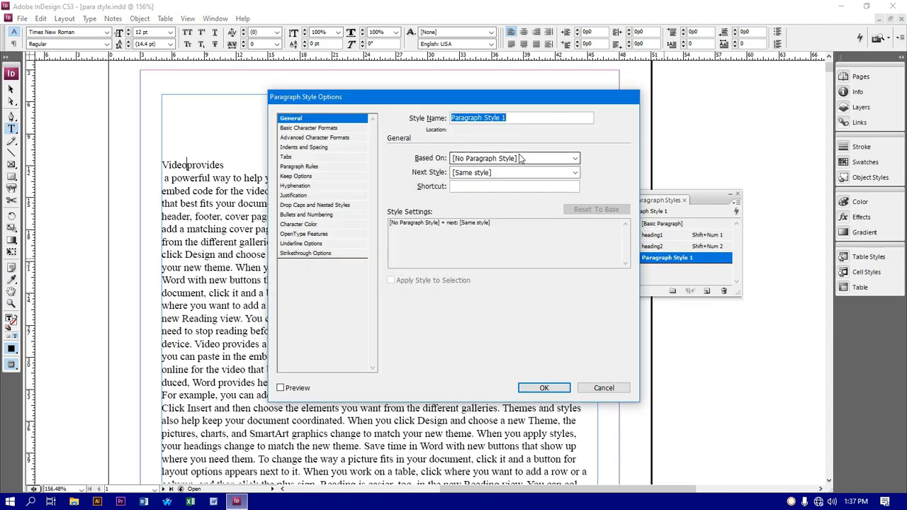
{"action": "type", "text": "body text"}
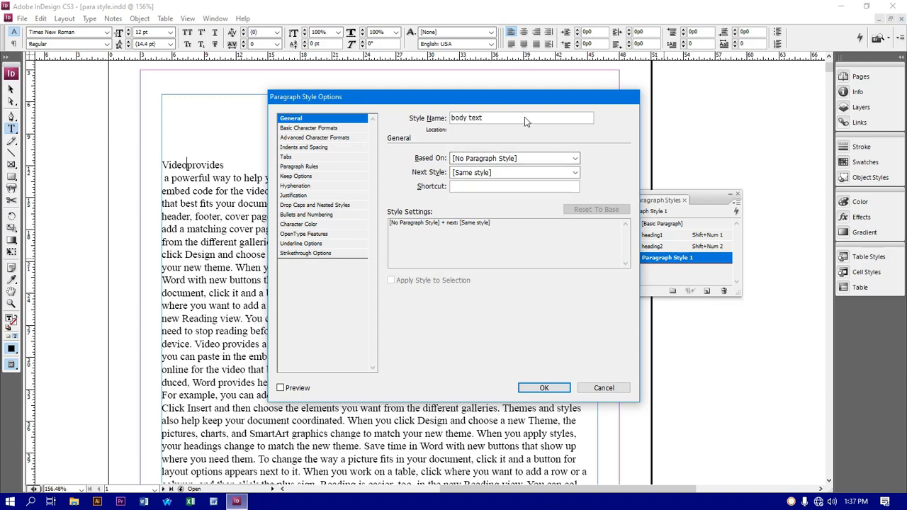
{"action": "left_click", "coordinate": [500, 186]}
{"action": "key", "text": "shift+KP_3"}
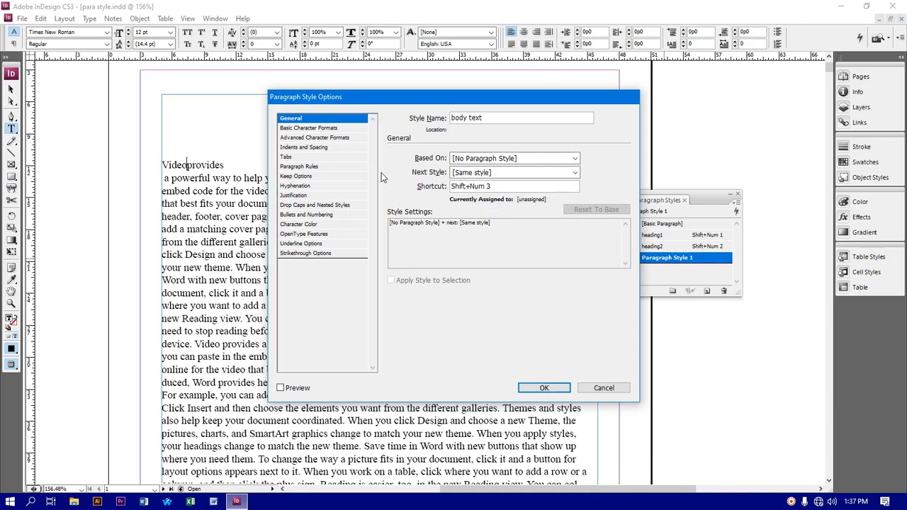
Step: Set the body text style's font size to 11 pt and its paragraph alignment to Full Justify
{"action": "left_click", "coordinate": [310, 128]}
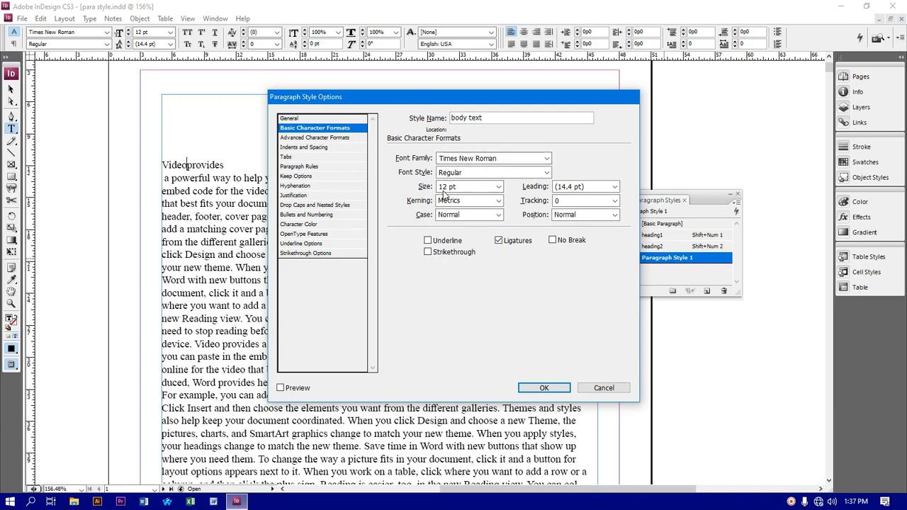
{"action": "left_click", "coordinate": [498, 187]}
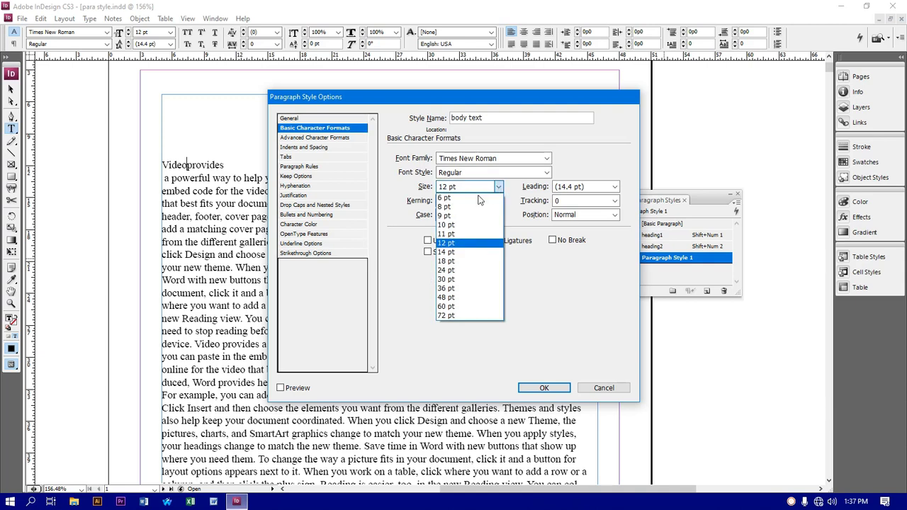
{"action": "left_click", "coordinate": [449, 241]}
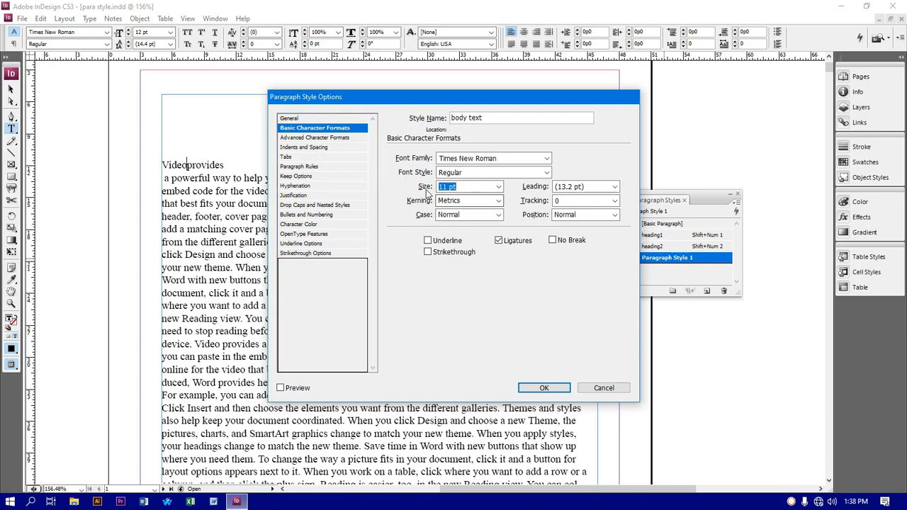
{"action": "left_click", "coordinate": [302, 148]}
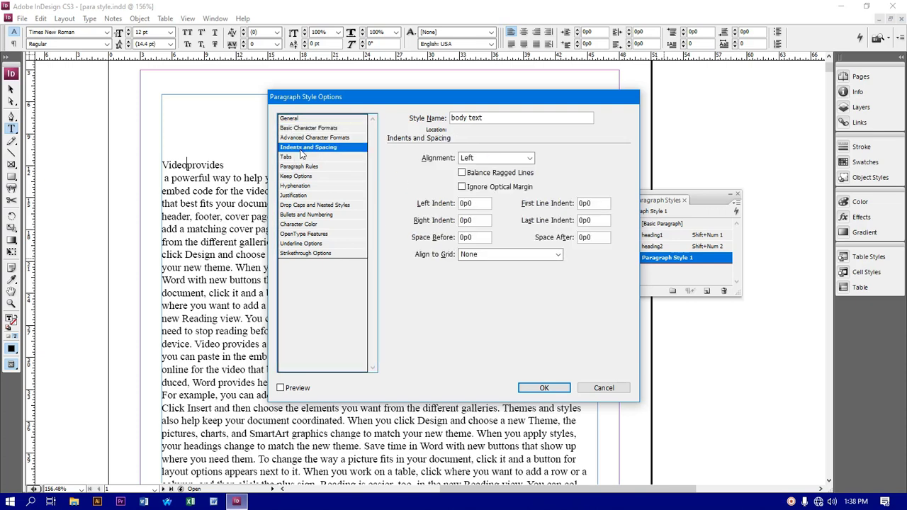
{"action": "left_click", "coordinate": [530, 158]}
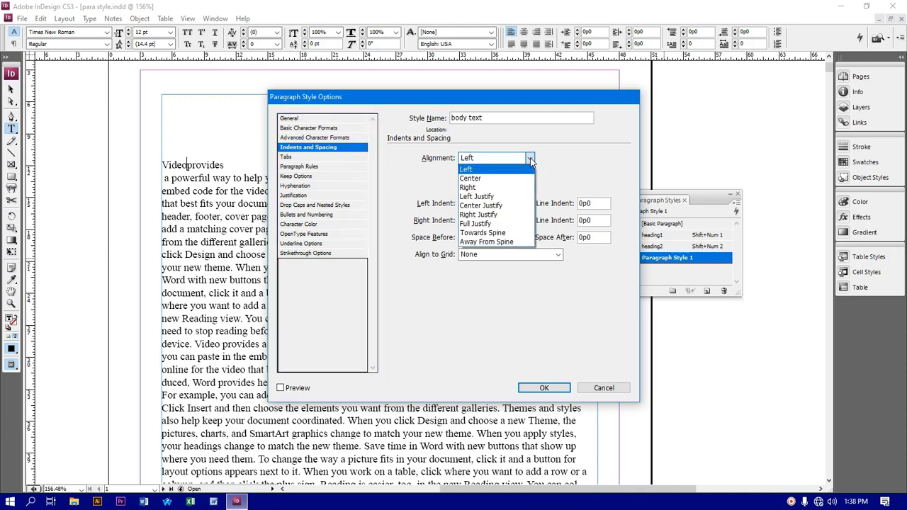
{"action": "left_click", "coordinate": [485, 224]}
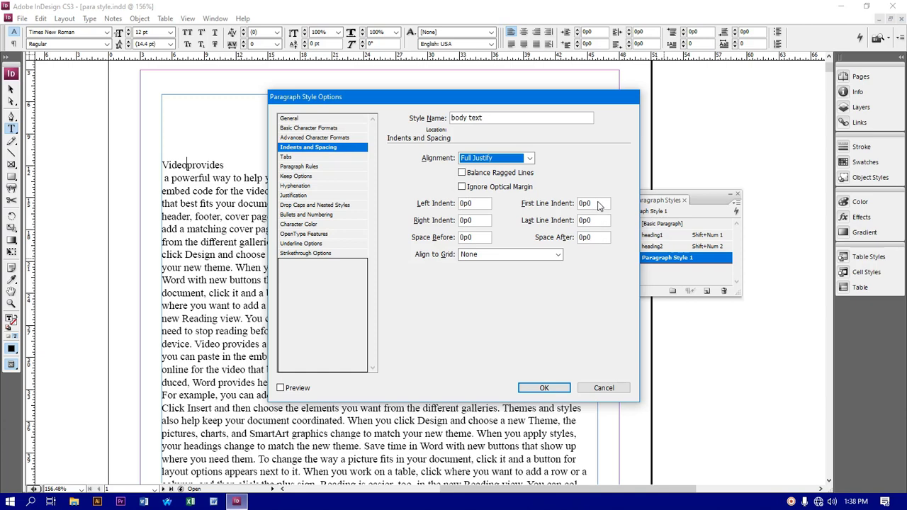
Step: Give the body text style a 5 mm first line indent and 3 mm of space after, and save the style
{"action": "double_click", "coordinate": [597, 203]}
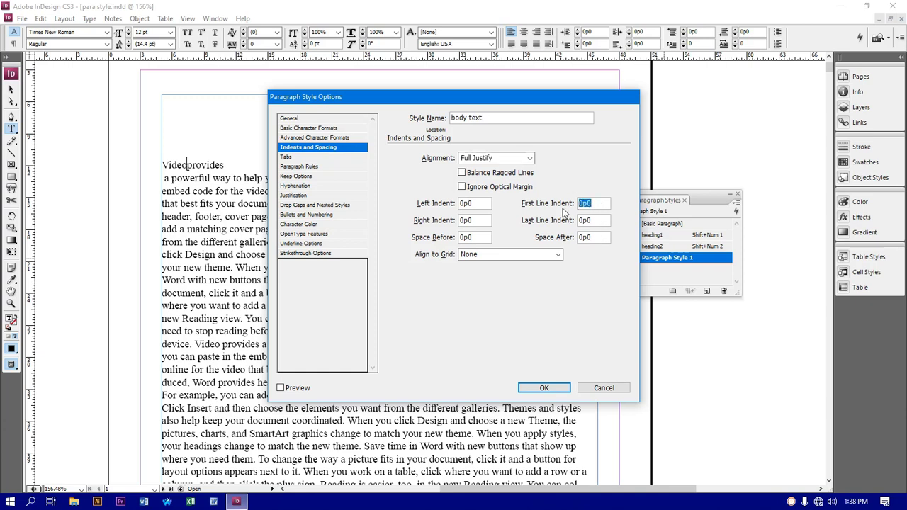
{"action": "type", "text": "5 mm"}
{"action": "left_click_drag", "start_coordinate": [601, 238], "coordinate": [556, 238]}
{"action": "type", "text": "3"}
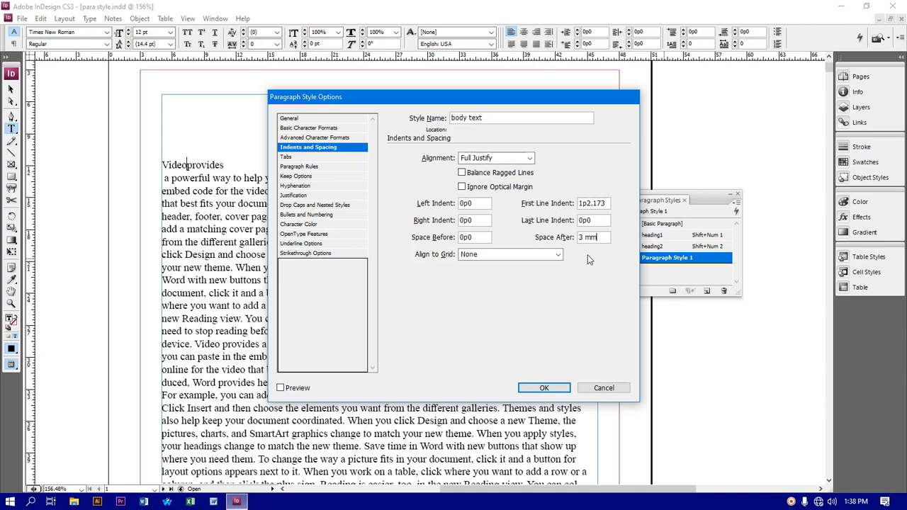
{"action": "left_click", "coordinate": [543, 390]}
{"action": "left_click", "coordinate": [289, 119]}
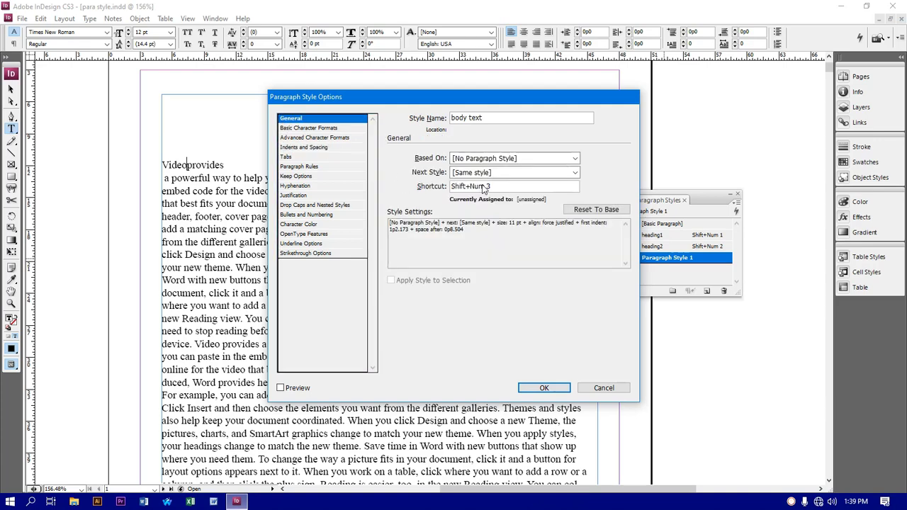
{"action": "left_click", "coordinate": [543, 388]}
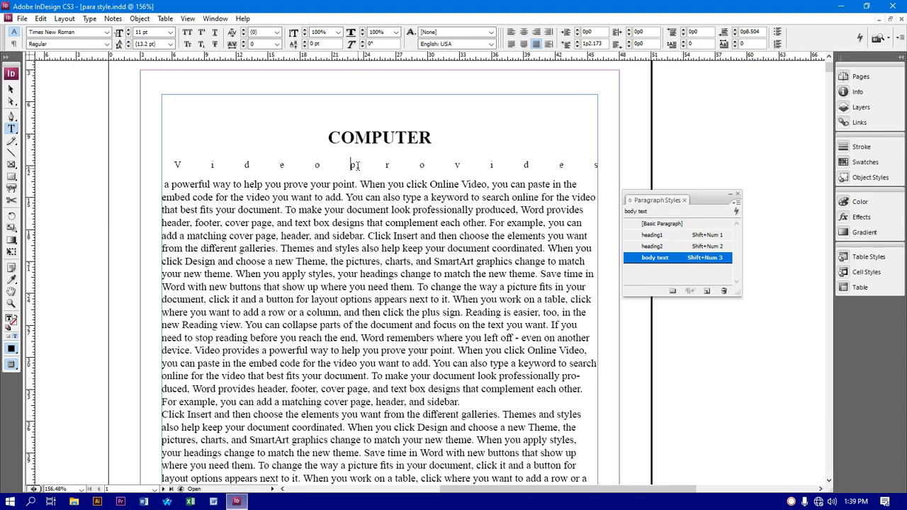
Step: Reapply heading2 to the Videoprovides line and apply the body text style to the paragraphs below it
{"action": "left_click", "coordinate": [715, 246]}
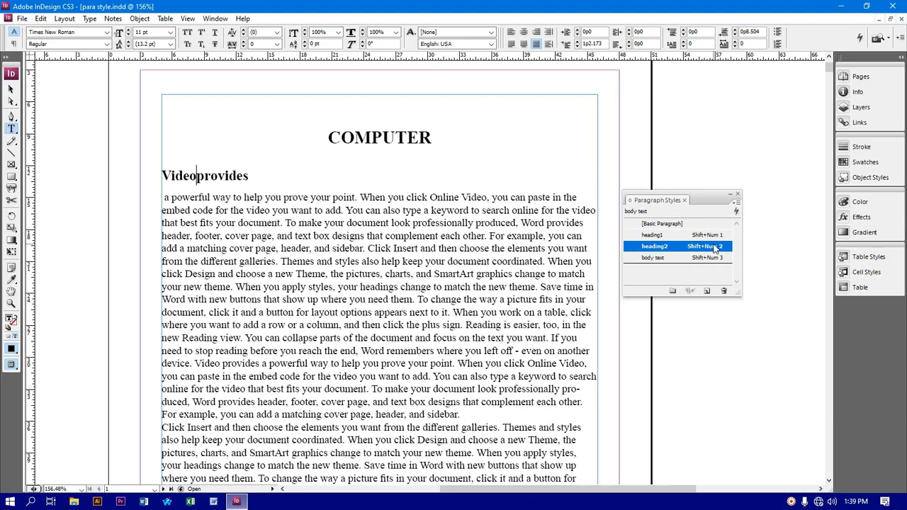
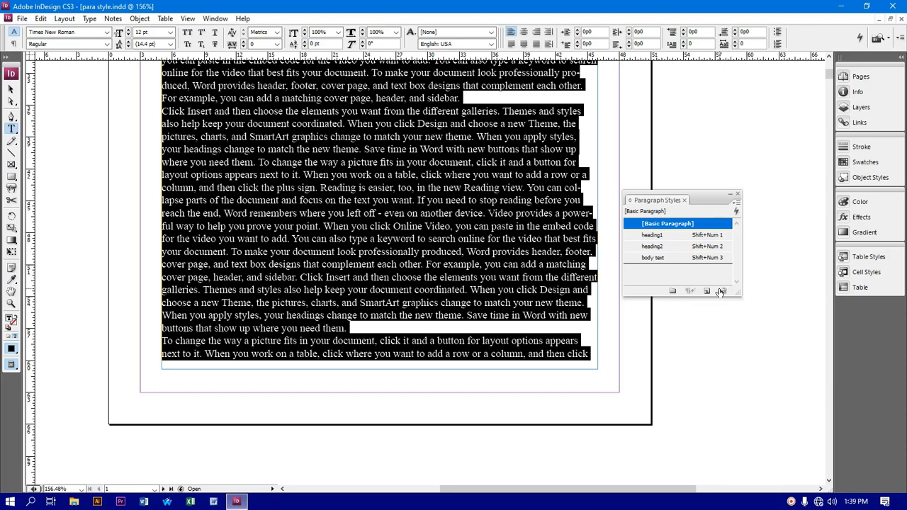
{"action": "key", "text": "shift+KP_3"}
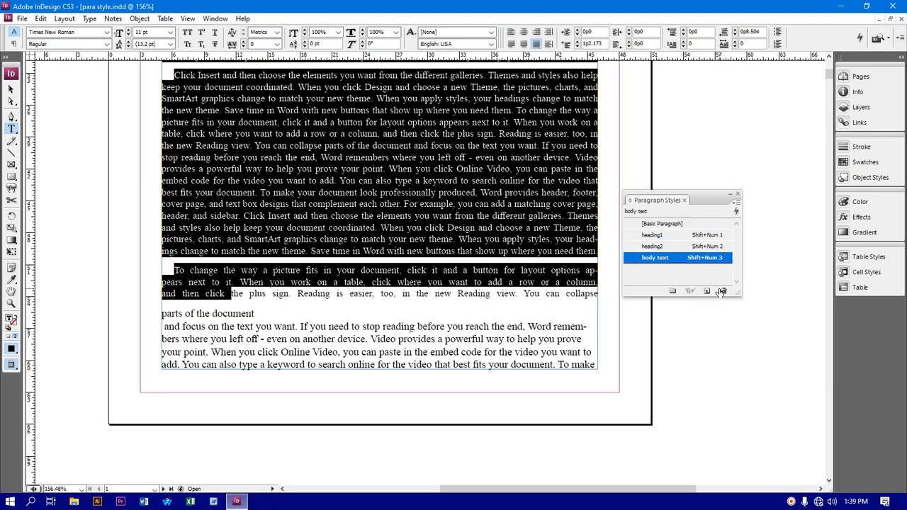
{"action": "left_click", "coordinate": [512, 210]}
Step: Apply the heading2 style to the "parts of the document" line near the end of page 1
{"action": "scroll", "coordinate": [514, 210], "scroll_direction": "up", "scroll_amount": 3}
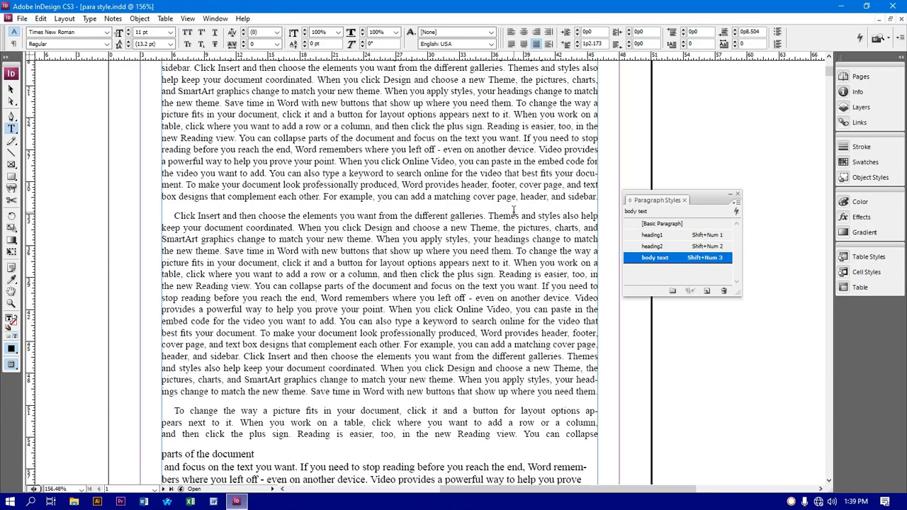
{"action": "scroll", "coordinate": [513, 210], "scroll_direction": "up", "scroll_amount": 3}
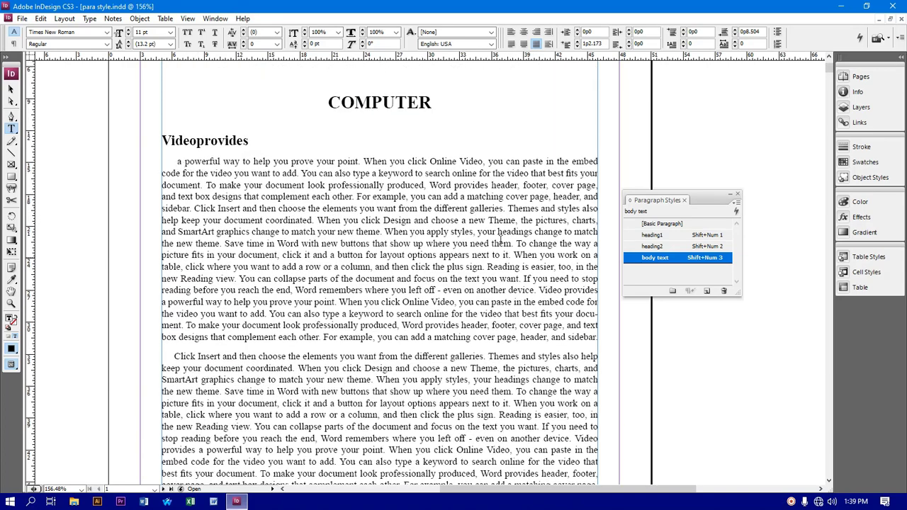
{"action": "scroll", "coordinate": [269, 386], "scroll_direction": "down", "scroll_amount": 2}
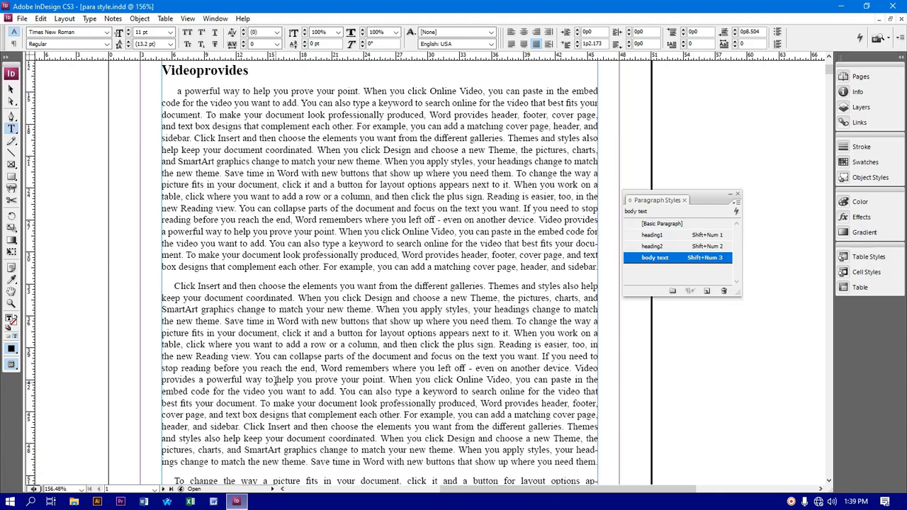
{"action": "scroll", "coordinate": [276, 380], "scroll_direction": "down", "scroll_amount": 3}
{"action": "scroll", "coordinate": [276, 379], "scroll_direction": "down", "scroll_amount": 2}
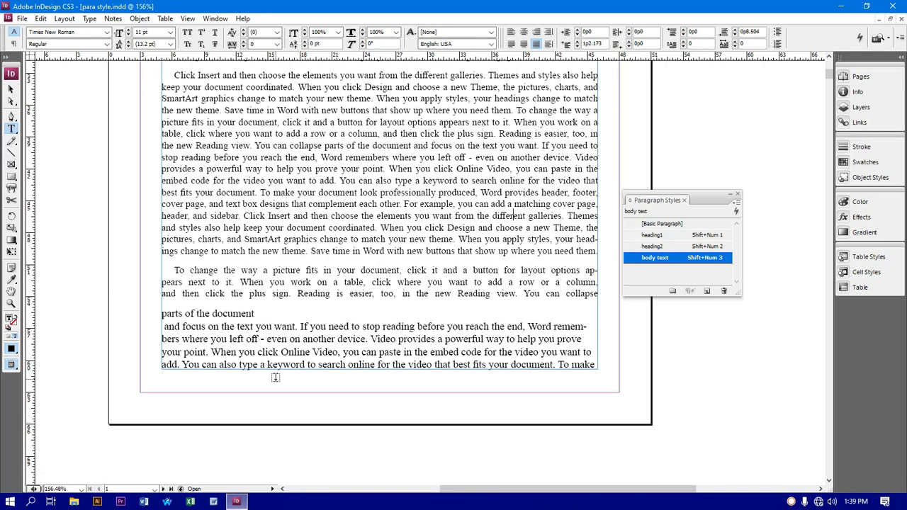
{"action": "left_click", "coordinate": [258, 313]}
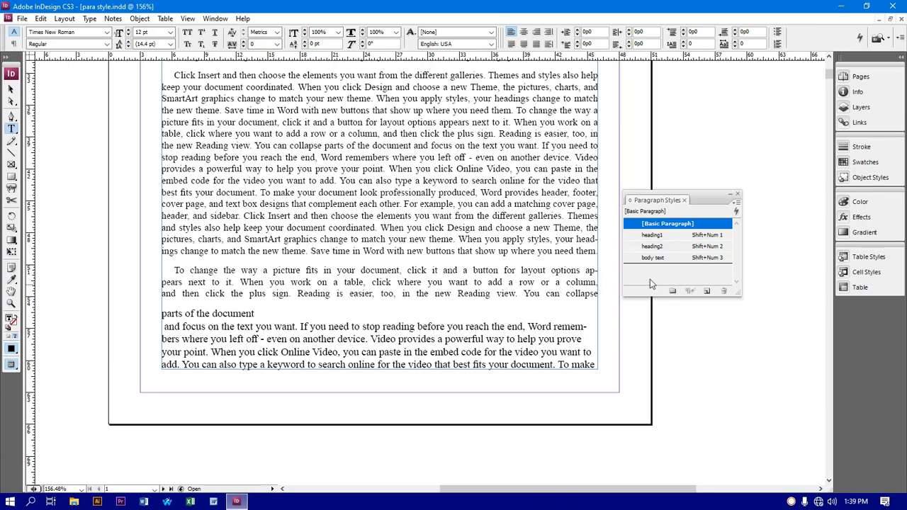
{"action": "left_click", "coordinate": [704, 246]}
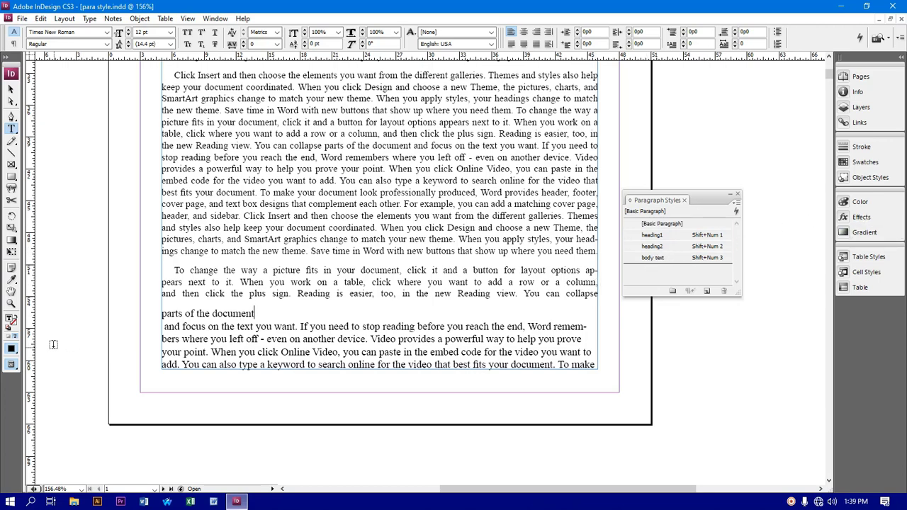
{"action": "left_click", "coordinate": [231, 313]}
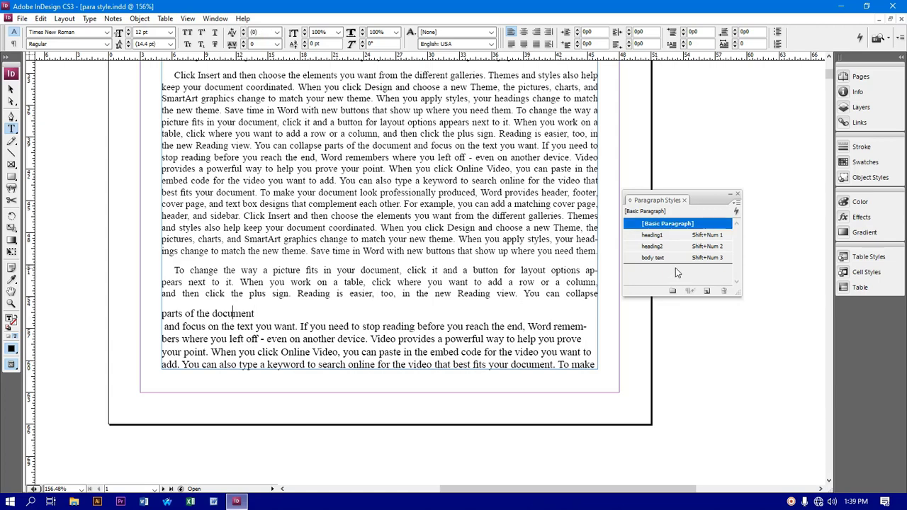
{"action": "left_click", "coordinate": [655, 248]}
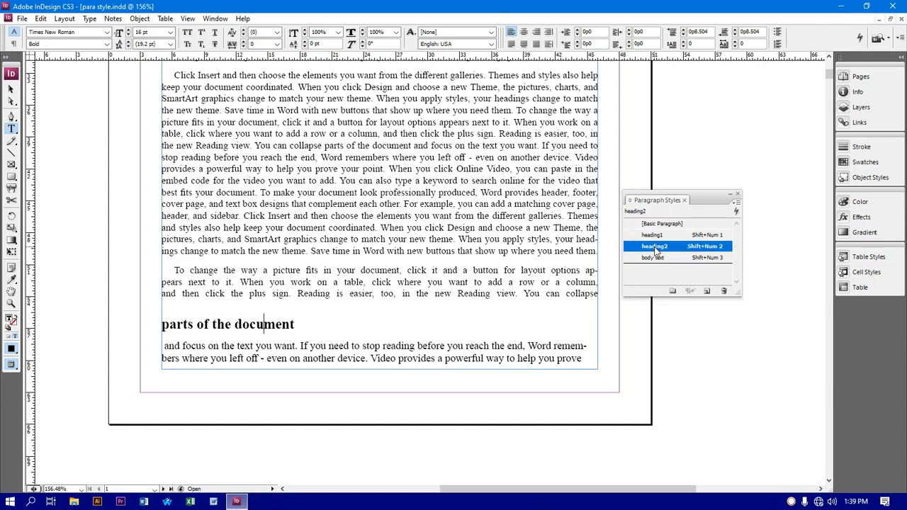
Step: Apply the body text style to all text following the "parts of the document" heading, through page 11, and deselect it
{"action": "scroll", "coordinate": [429, 386], "scroll_direction": "down", "scroll_amount": 5}
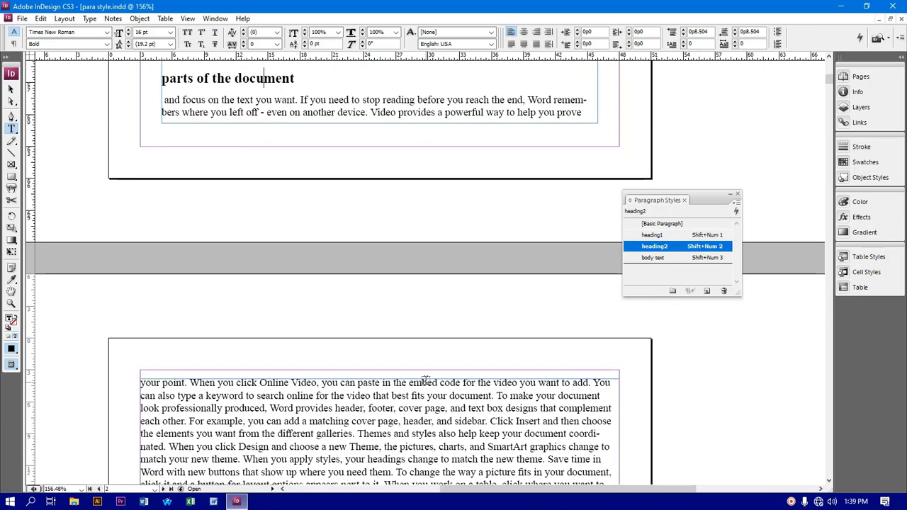
{"action": "scroll", "coordinate": [424, 381], "scroll_direction": "down", "scroll_amount": 4}
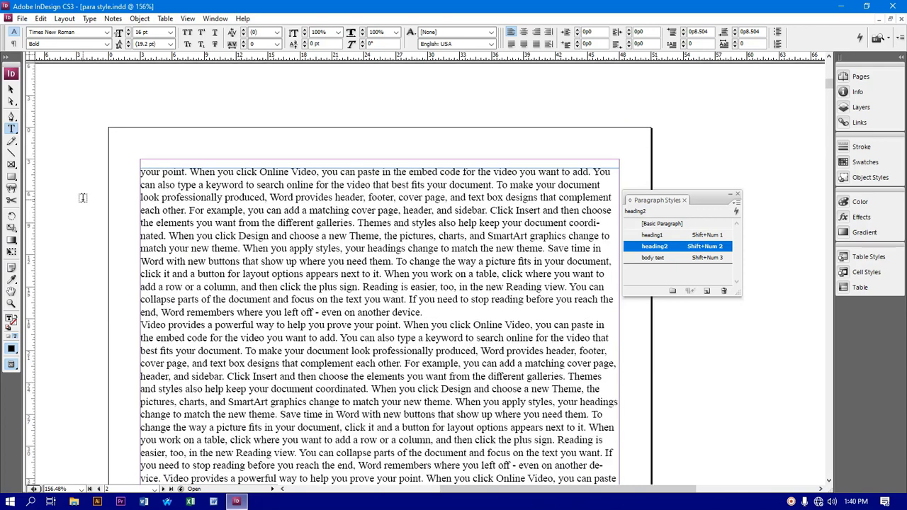
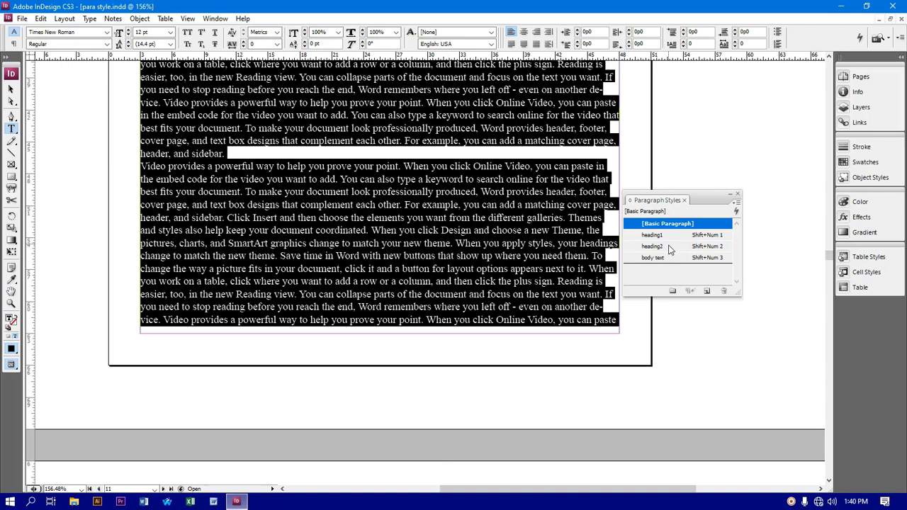
{"action": "left_click", "coordinate": [712, 259]}
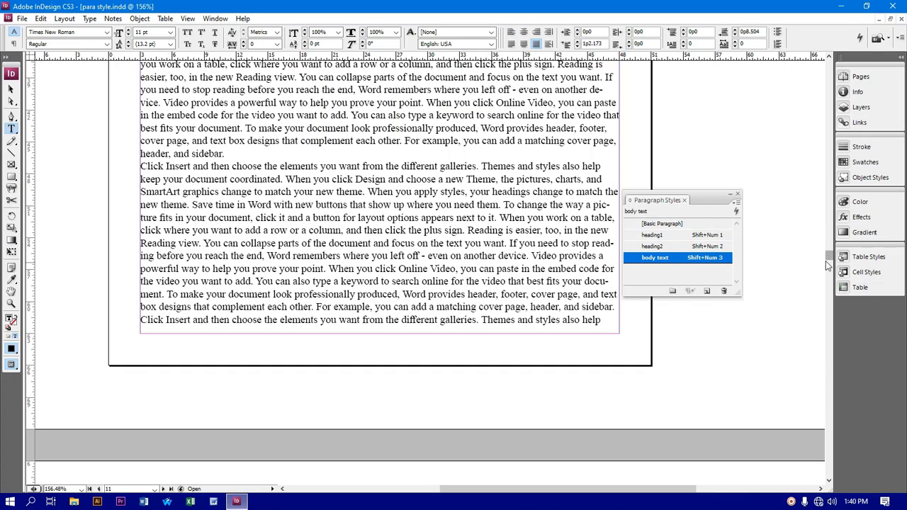
{"action": "left_click_drag", "start_coordinate": [828, 264], "coordinate": [828, 88]}
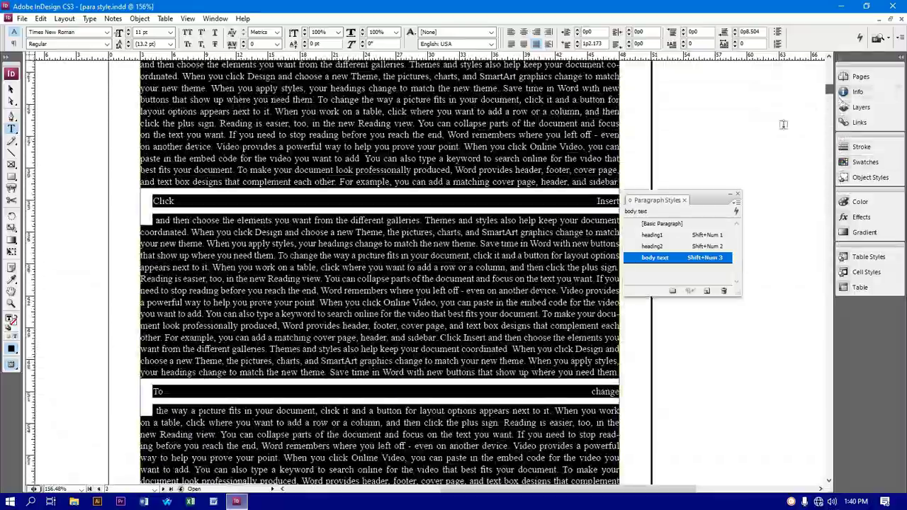
{"action": "left_click", "coordinate": [451, 299]}
Step: Review the styled text from page 1 onward and apply the heading2 style to the "Click Insert" line on page 2
{"action": "scroll", "coordinate": [423, 260], "scroll_direction": "up", "scroll_amount": 2}
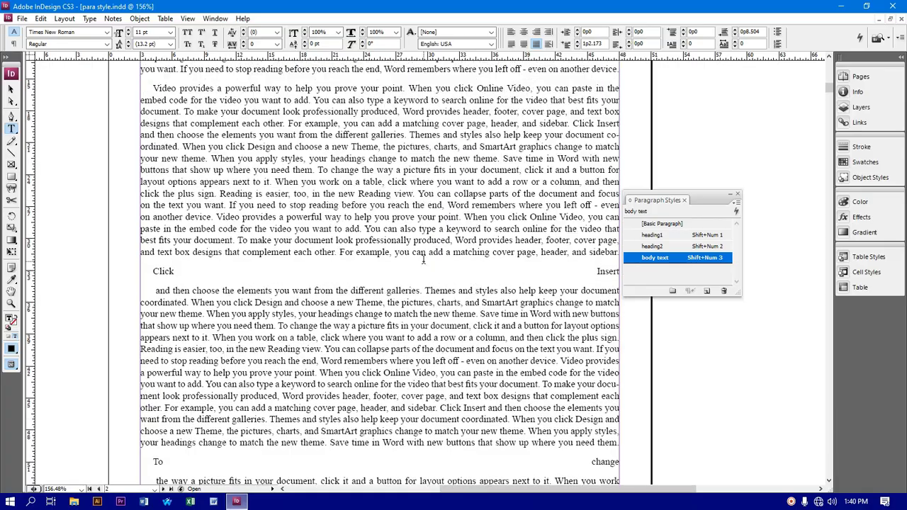
{"action": "scroll", "coordinate": [423, 260], "scroll_direction": "up", "scroll_amount": 10}
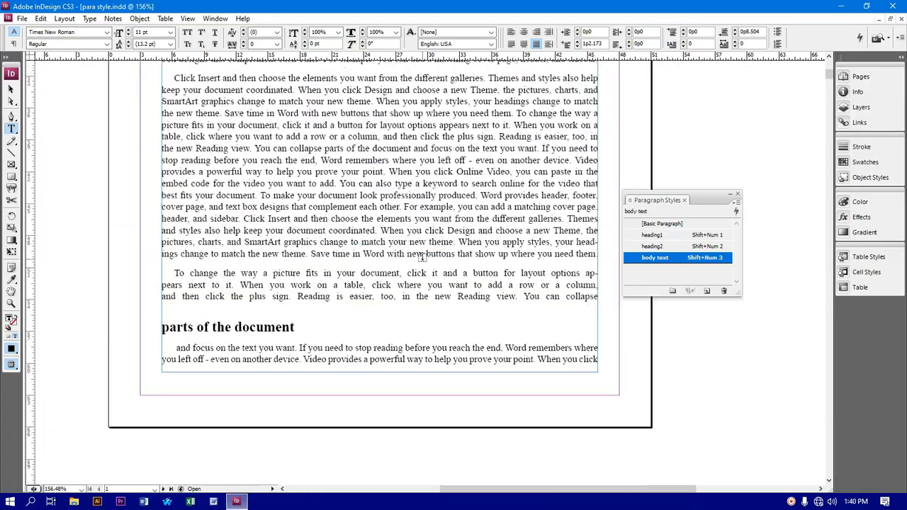
{"action": "scroll", "coordinate": [422, 256], "scroll_direction": "up", "scroll_amount": 5}
{"action": "scroll", "coordinate": [423, 256], "scroll_direction": "up", "scroll_amount": 5}
{"action": "scroll", "coordinate": [423, 257], "scroll_direction": "down", "scroll_amount": 12}
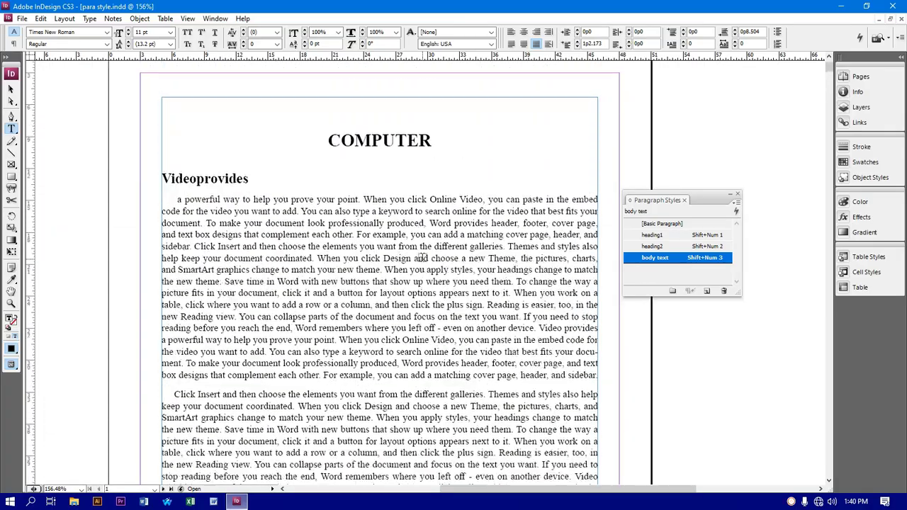
{"action": "scroll", "coordinate": [421, 257], "scroll_direction": "down", "scroll_amount": 10}
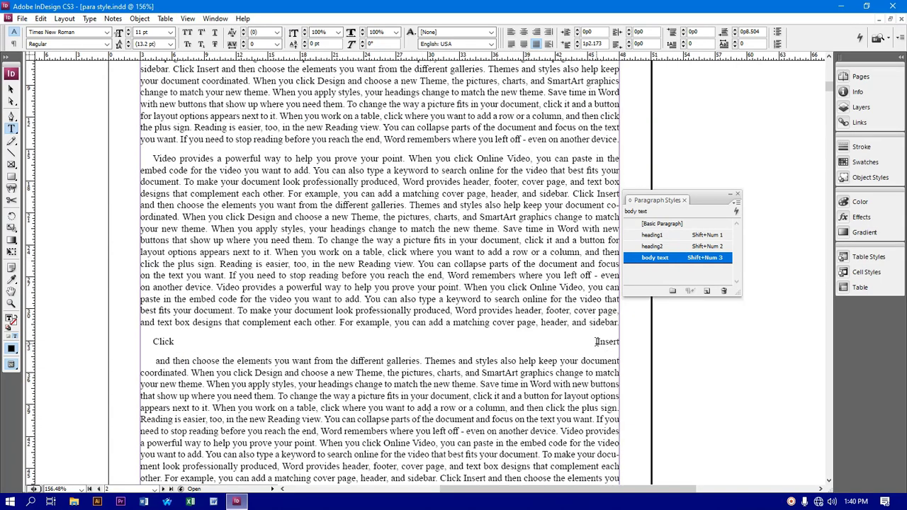
{"action": "left_click", "coordinate": [596, 341]}
{"action": "left_click", "coordinate": [653, 246]}
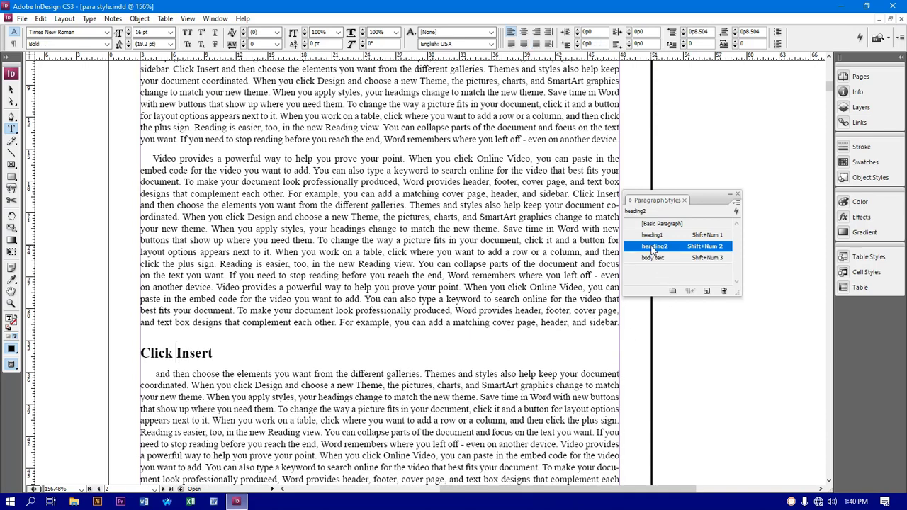
Step: Apply the heading2 style to the "To change" line on page 2
{"action": "scroll", "coordinate": [352, 403], "scroll_direction": "down", "scroll_amount": 3}
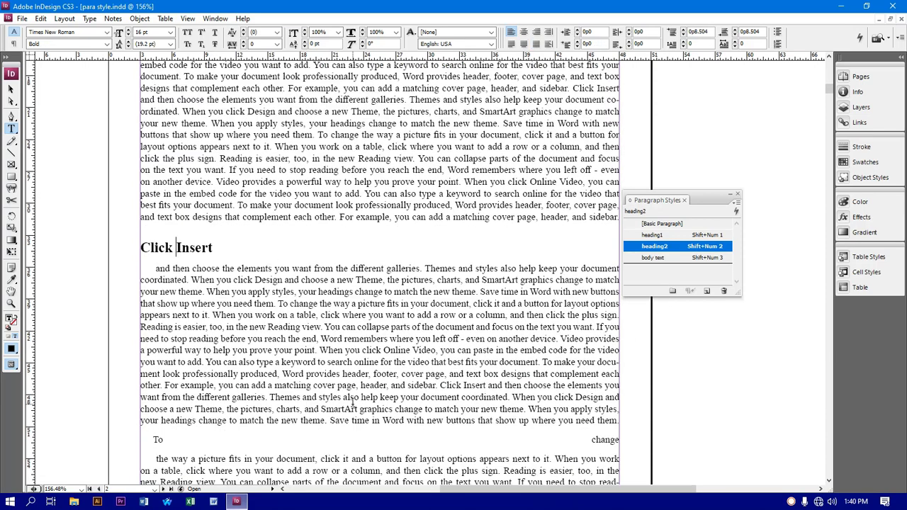
{"action": "scroll", "coordinate": [352, 402], "scroll_direction": "down", "scroll_amount": 2}
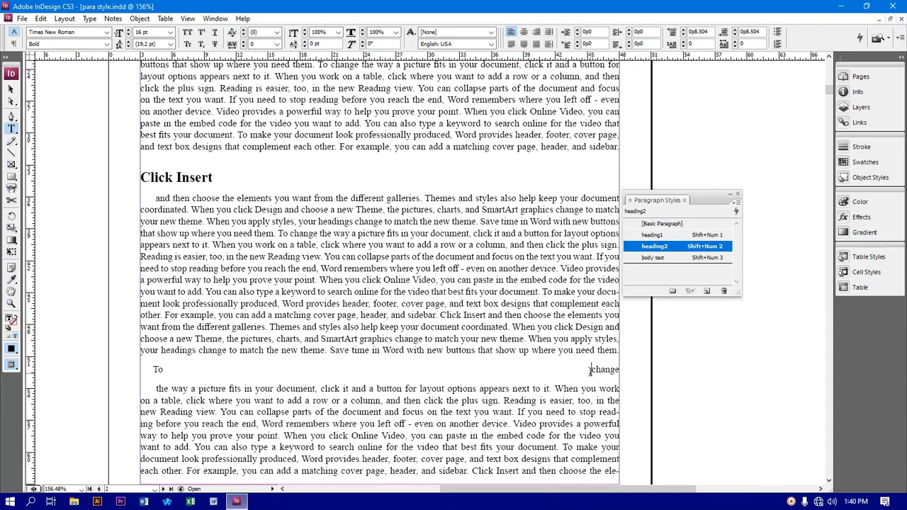
{"action": "left_click", "coordinate": [589, 369]}
{"action": "left_click", "coordinate": [652, 248]}
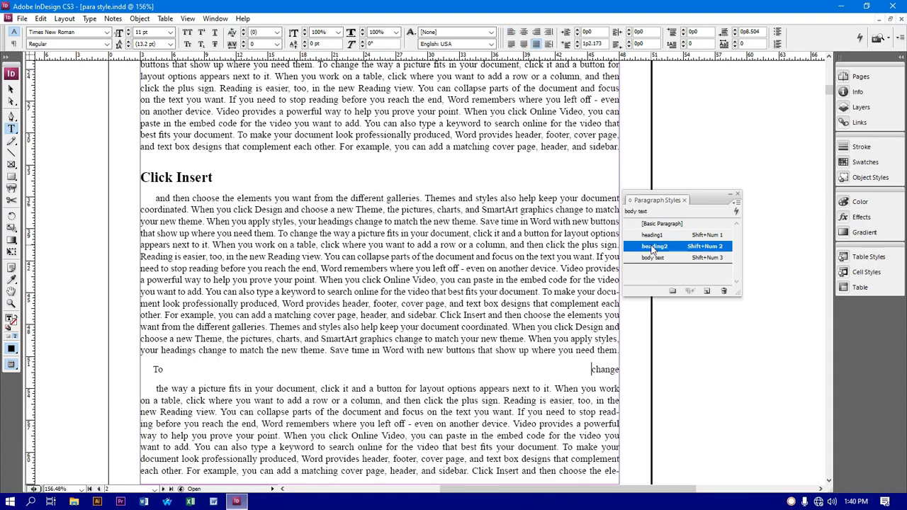
Step: Apply the heading2 style to the "Processor" line on page 4
{"action": "scroll", "coordinate": [459, 445], "scroll_direction": "down", "scroll_amount": 10}
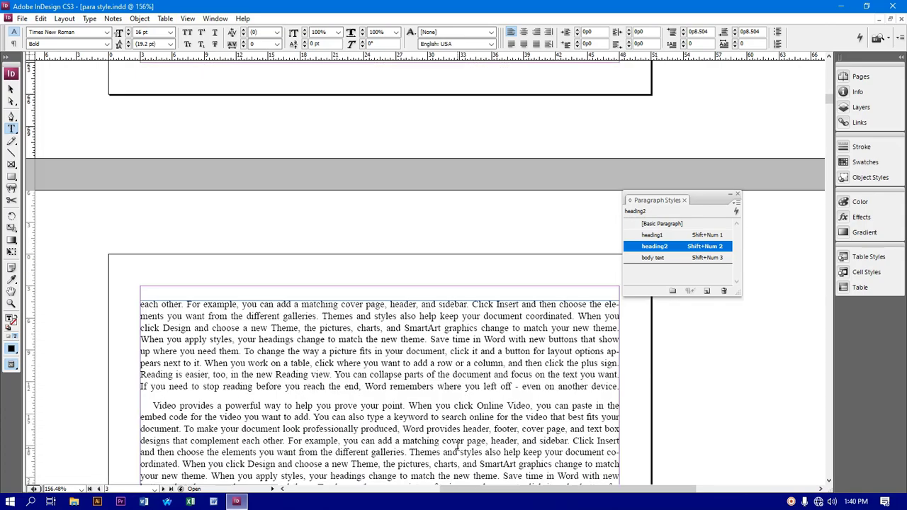
{"action": "scroll", "coordinate": [457, 445], "scroll_direction": "down", "scroll_amount": 3}
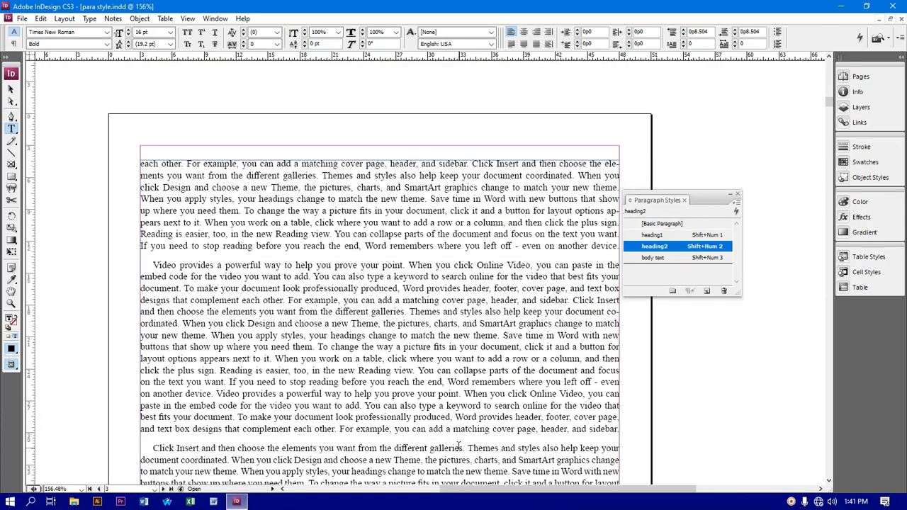
{"action": "scroll", "coordinate": [459, 445], "scroll_direction": "down", "scroll_amount": 8}
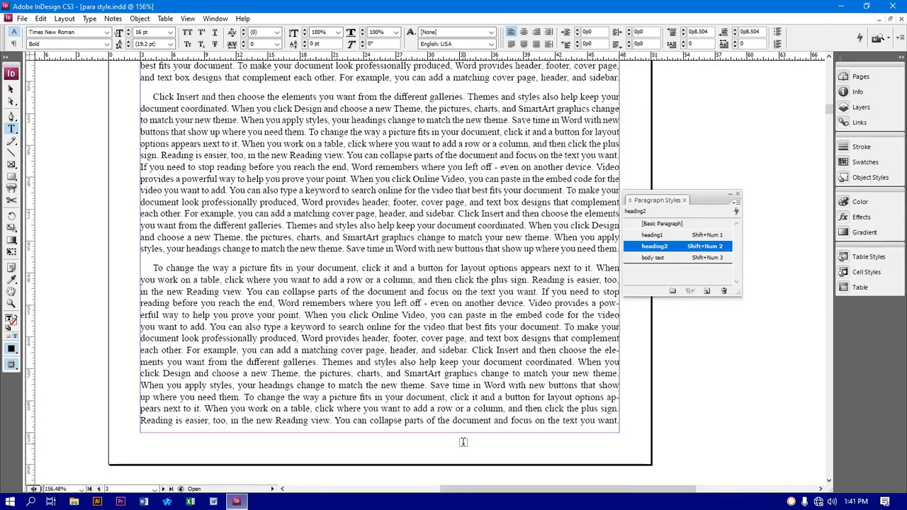
{"action": "scroll", "coordinate": [462, 442], "scroll_direction": "down", "scroll_amount": 10}
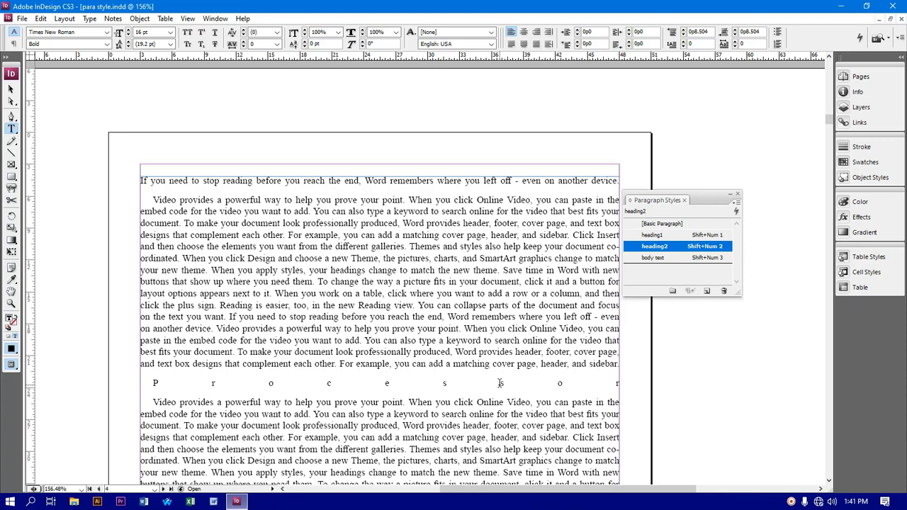
{"action": "left_click", "coordinate": [500, 383]}
{"action": "left_click", "coordinate": [700, 248]}
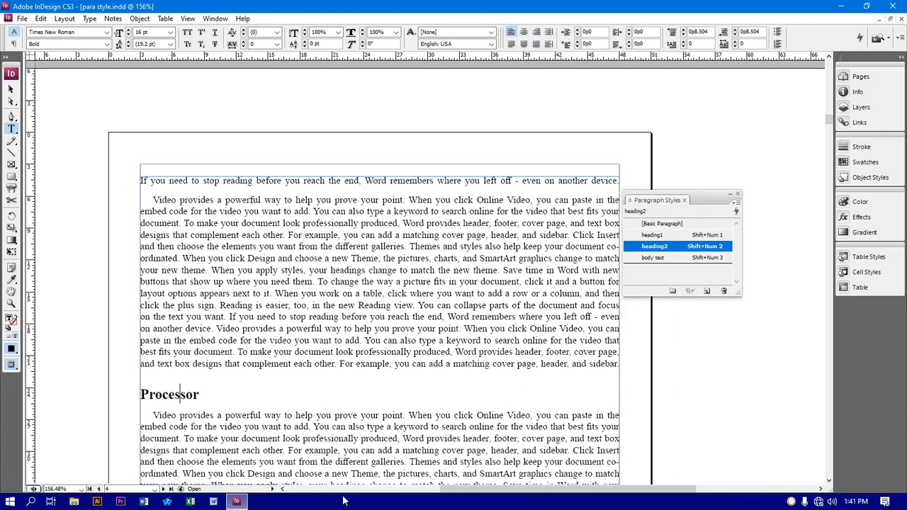
Step: Apply the heading2 style to the "Mother board" line below the Processor section
{"action": "scroll", "coordinate": [374, 479], "scroll_direction": "down", "scroll_amount": 4}
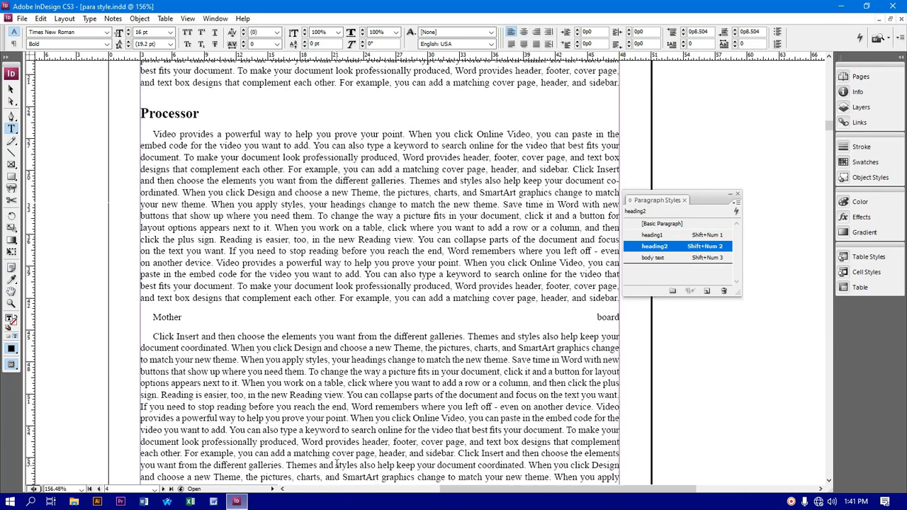
{"action": "left_click", "coordinate": [187, 317]}
{"action": "key", "text": "shift+KP_3"}
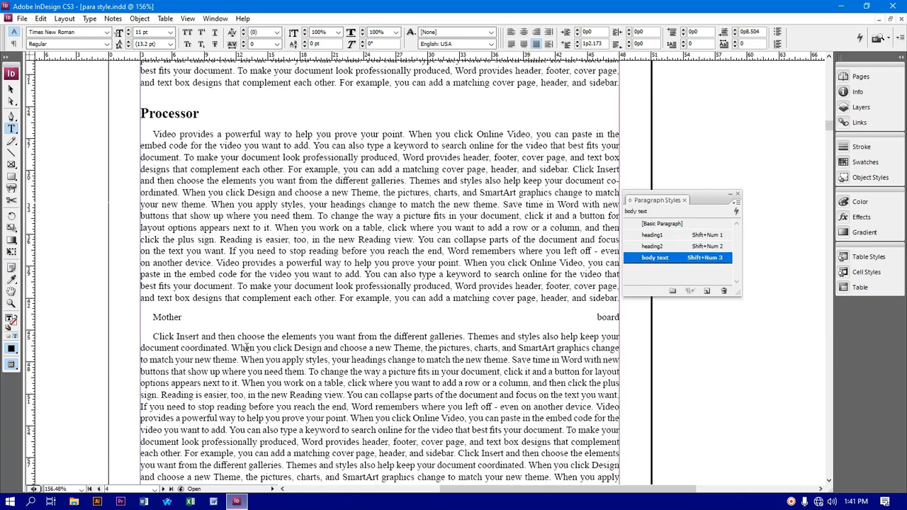
{"action": "key", "text": "shift+KP_2"}
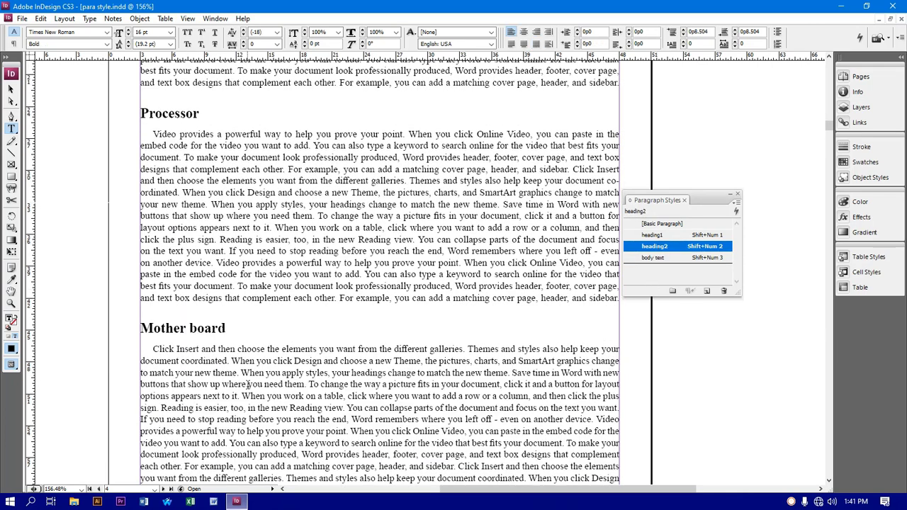
Step: Apply the heading2 style to the "SMPS" line on page 5
{"action": "scroll", "coordinate": [247, 384], "scroll_direction": "down", "scroll_amount": 8}
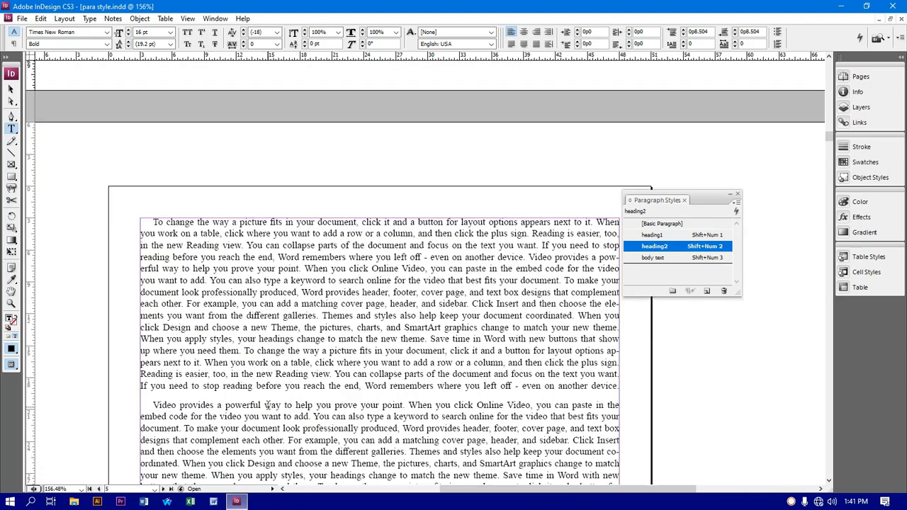
{"action": "scroll", "coordinate": [267, 404], "scroll_direction": "down", "scroll_amount": 4}
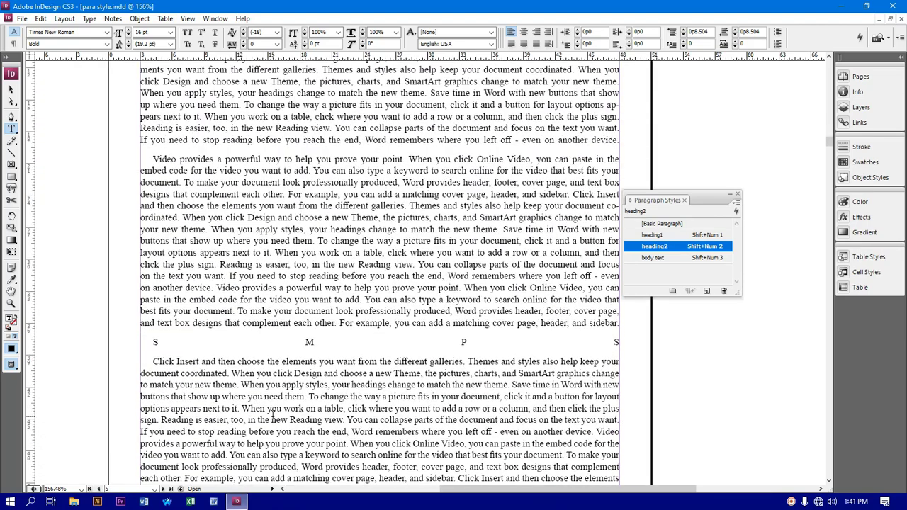
{"action": "left_click", "coordinate": [462, 342]}
{"action": "key", "text": "shift+KP_3"}
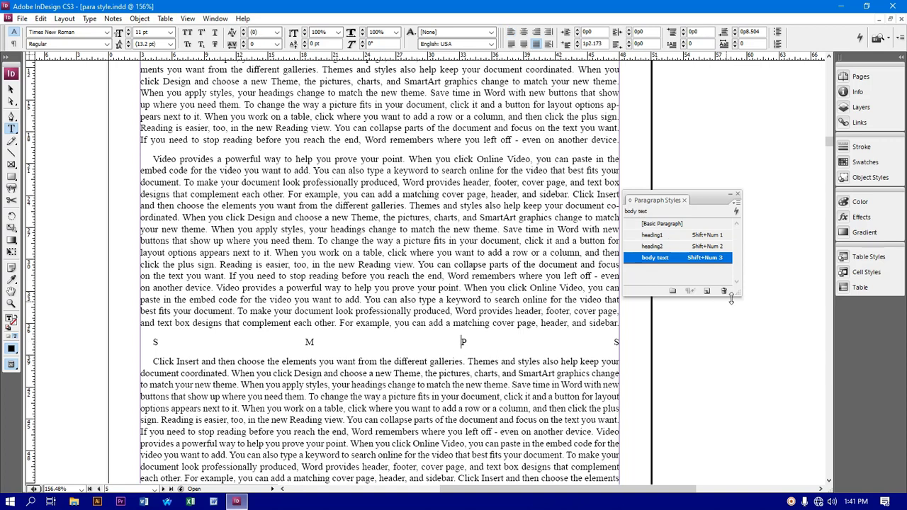
{"action": "left_click", "coordinate": [663, 247]}
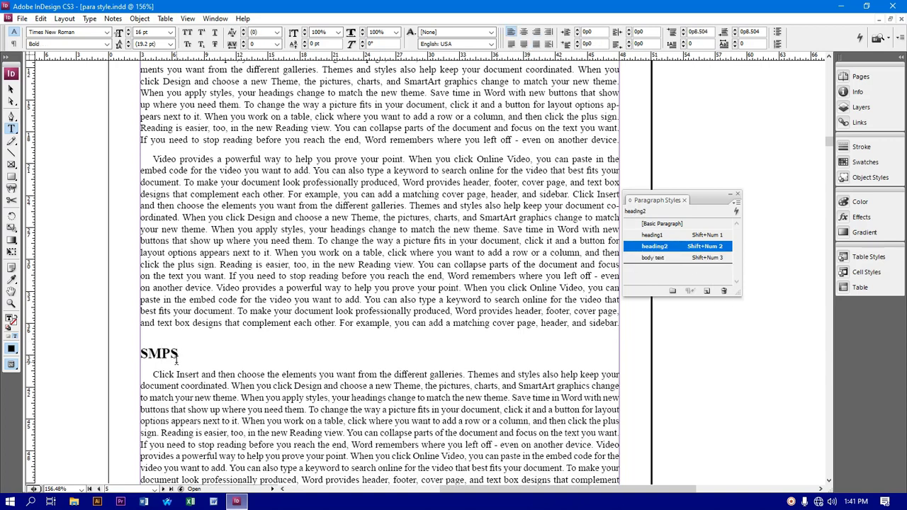
Step: Apply the heading2 style to the "Ram" line on page 6
{"action": "scroll", "coordinate": [291, 418], "scroll_direction": "down", "scroll_amount": 15}
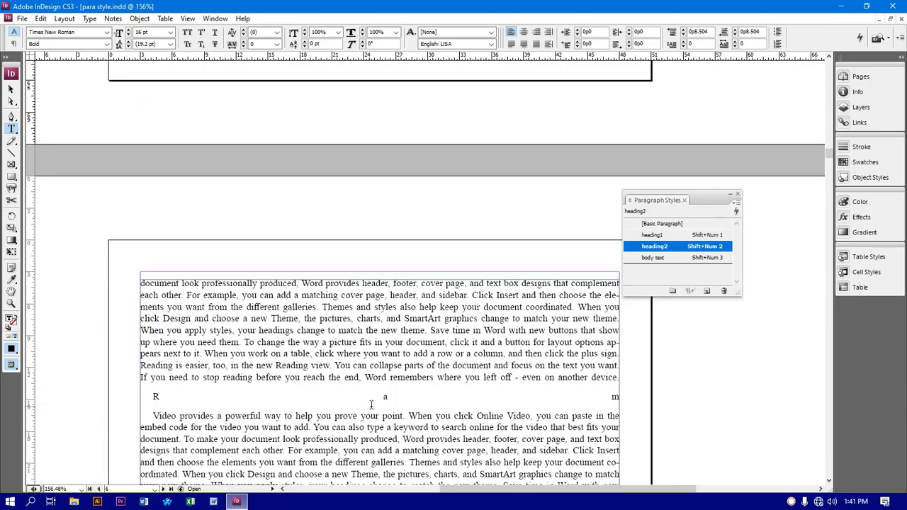
{"action": "left_click", "coordinate": [673, 257]}
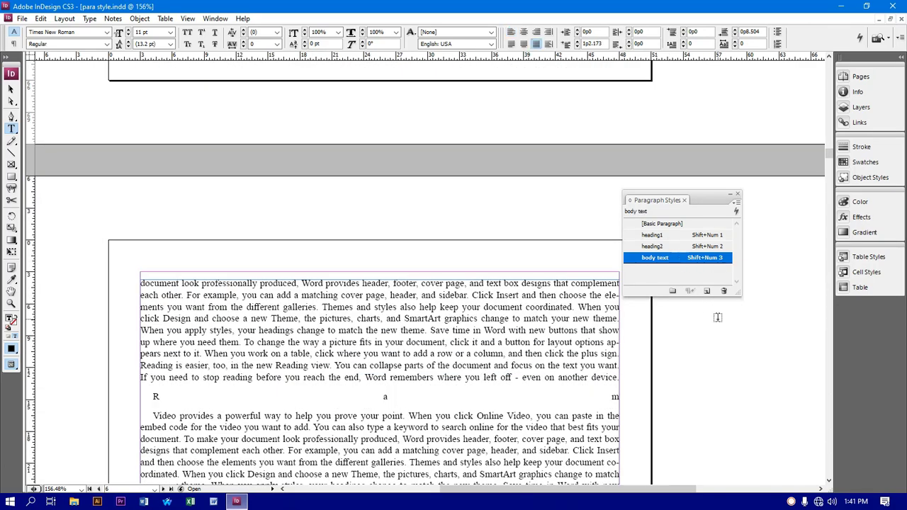
{"action": "key", "text": "shift+KP_2"}
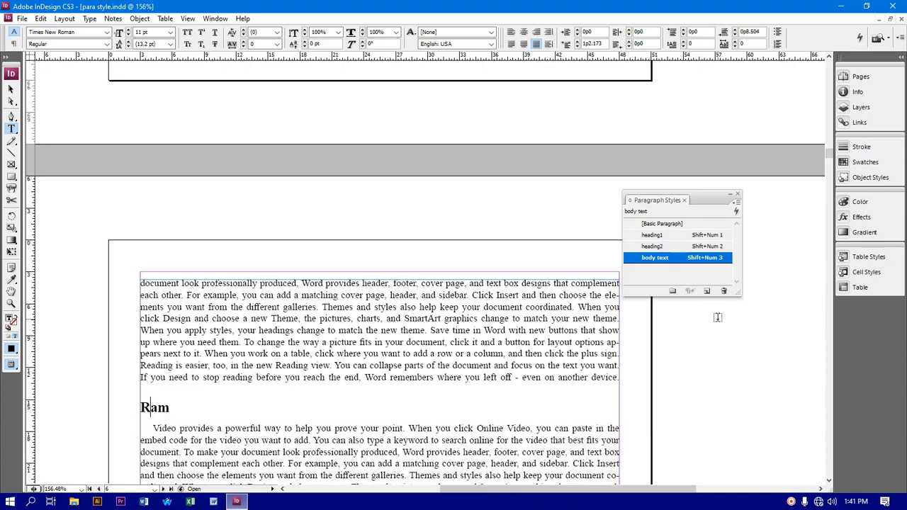
Step: Set the "Graphics card" line and the paragraph below it on page 6 to the [Basic Paragraph] style
{"action": "scroll", "coordinate": [686, 339], "scroll_direction": "down", "scroll_amount": 6}
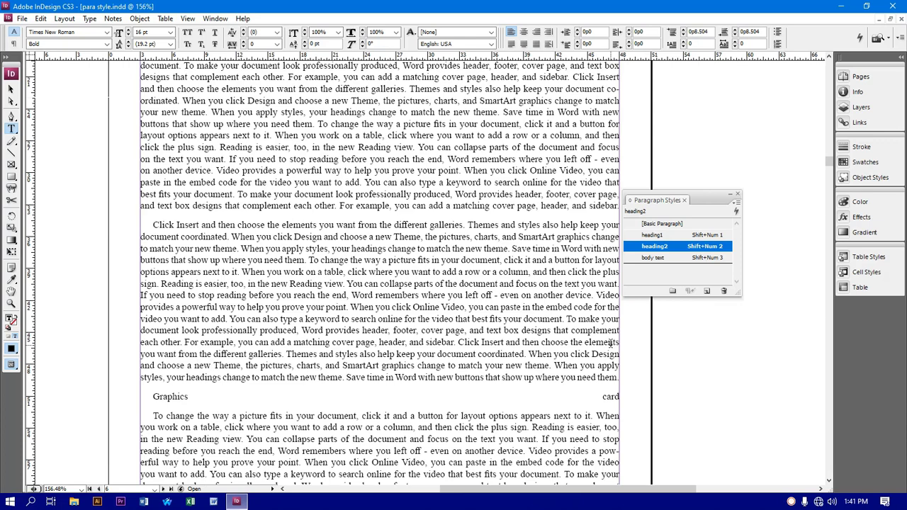
{"action": "left_click_drag", "start_coordinate": [189, 398], "coordinate": [204, 409]}
{"action": "key", "text": "shift+KP_3"}
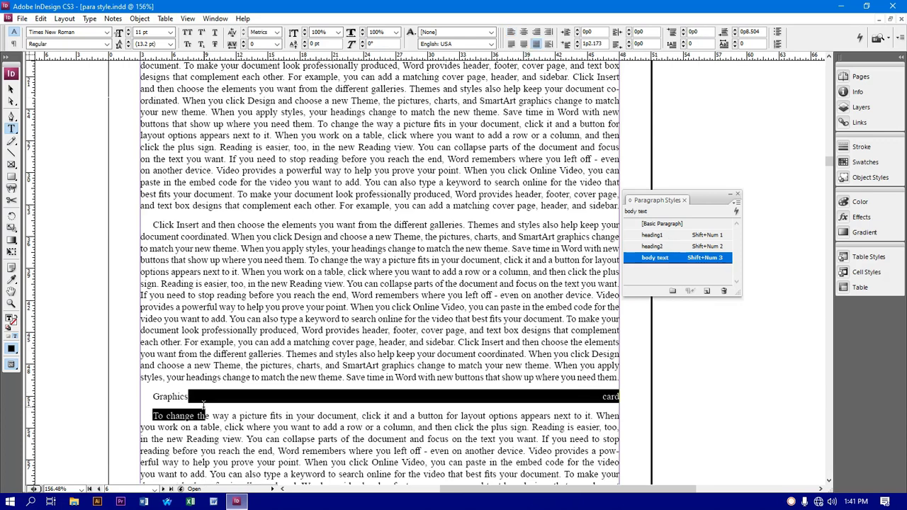
{"action": "key", "text": "shift+KP_2"}
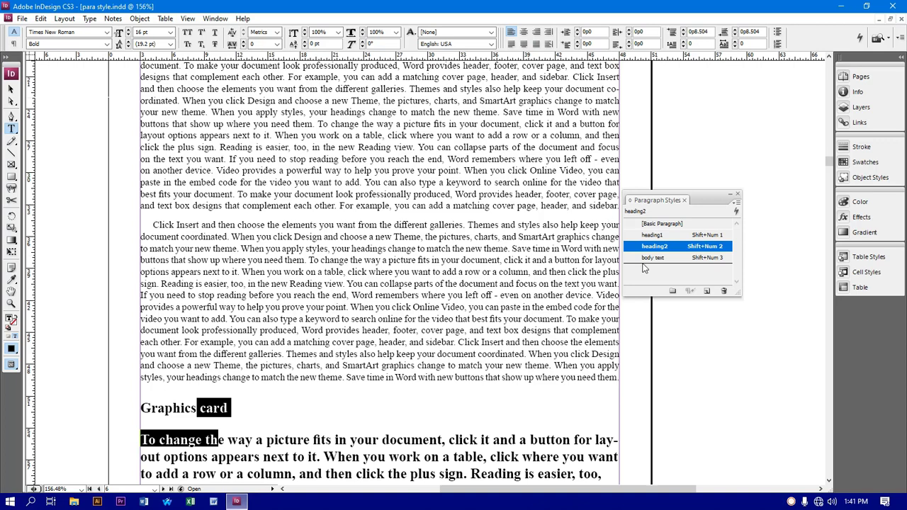
{"action": "left_click", "coordinate": [673, 225]}
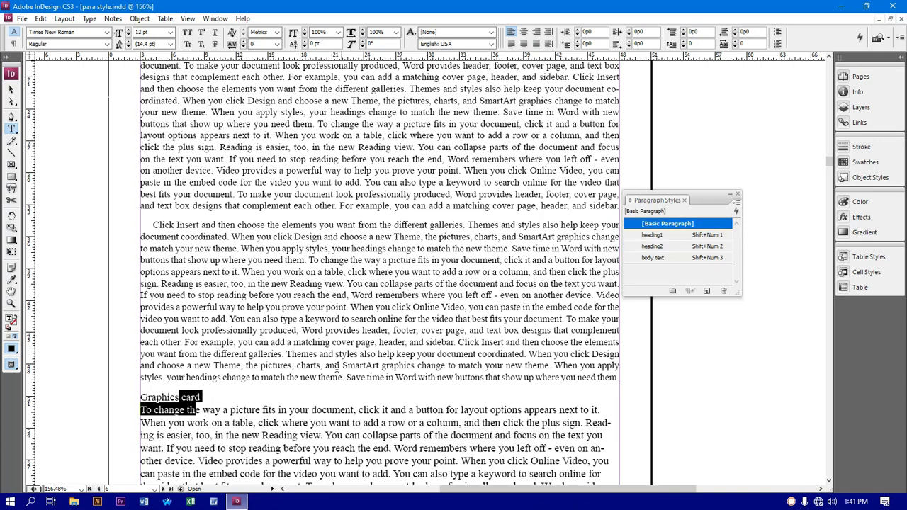
Step: Apply the heading2 style to the "Graphics card" line only
{"action": "left_click", "coordinate": [323, 408]}
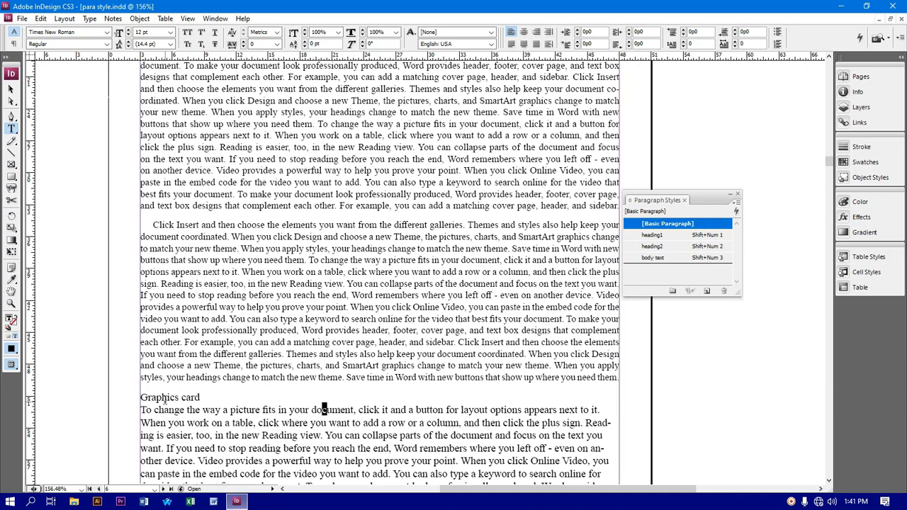
{"action": "left_click", "coordinate": [271, 400]}
{"action": "key", "text": "shift+KP_2"}
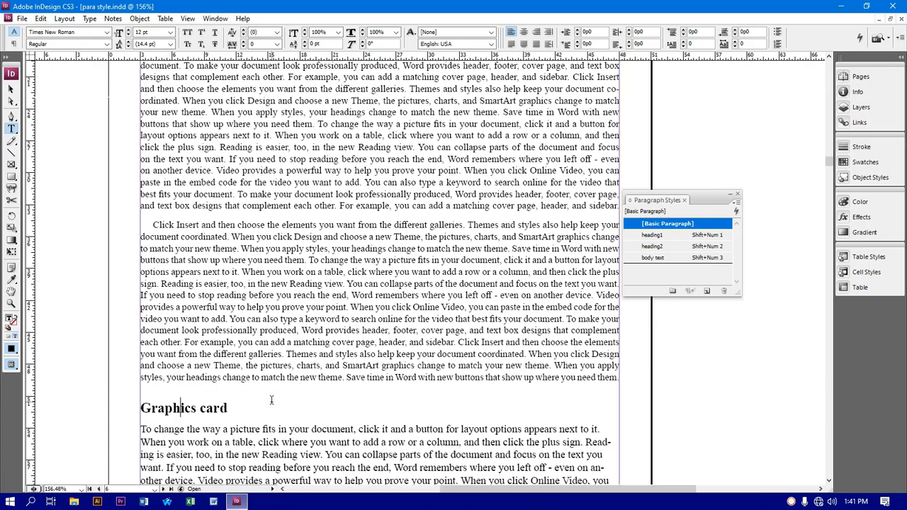
Step: Apply the heading1 style to the "Operating system" line on page 7
{"action": "scroll", "coordinate": [265, 400], "scroll_direction": "down", "scroll_amount": 10}
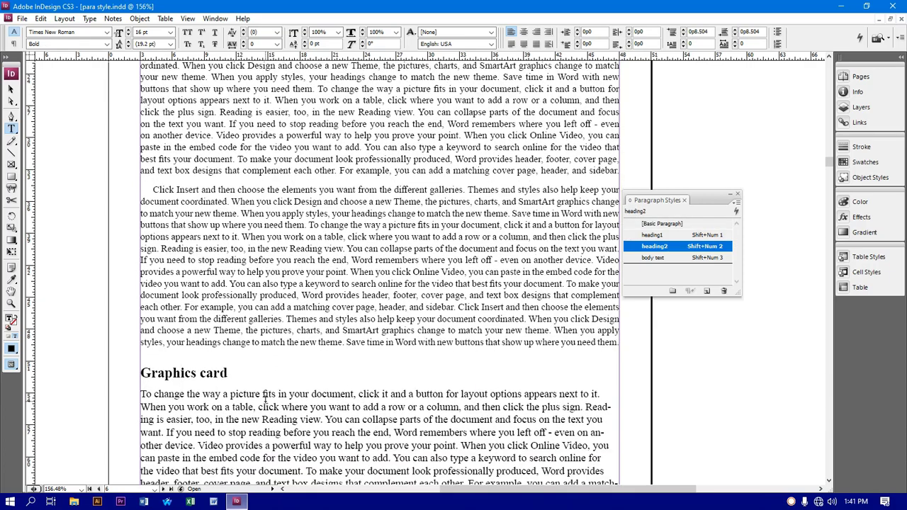
{"action": "scroll", "coordinate": [269, 394], "scroll_direction": "down", "scroll_amount": 3}
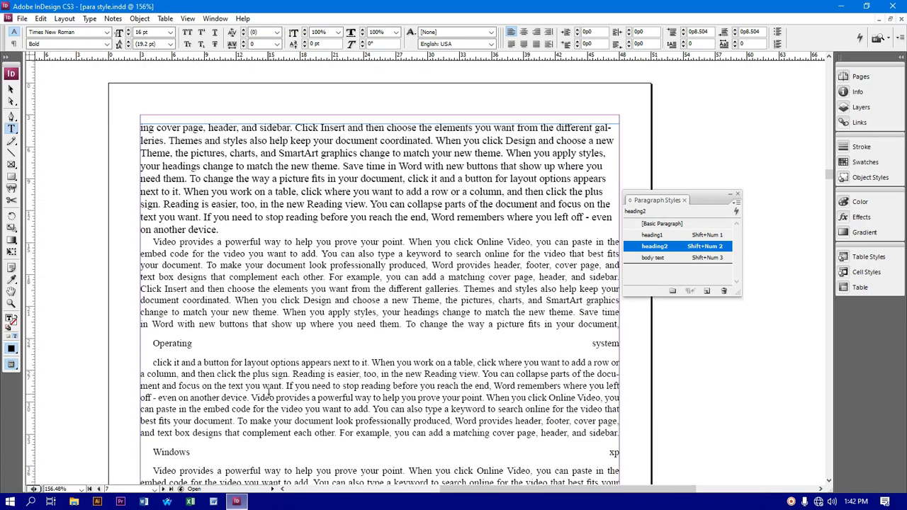
{"action": "left_click", "coordinate": [195, 343]}
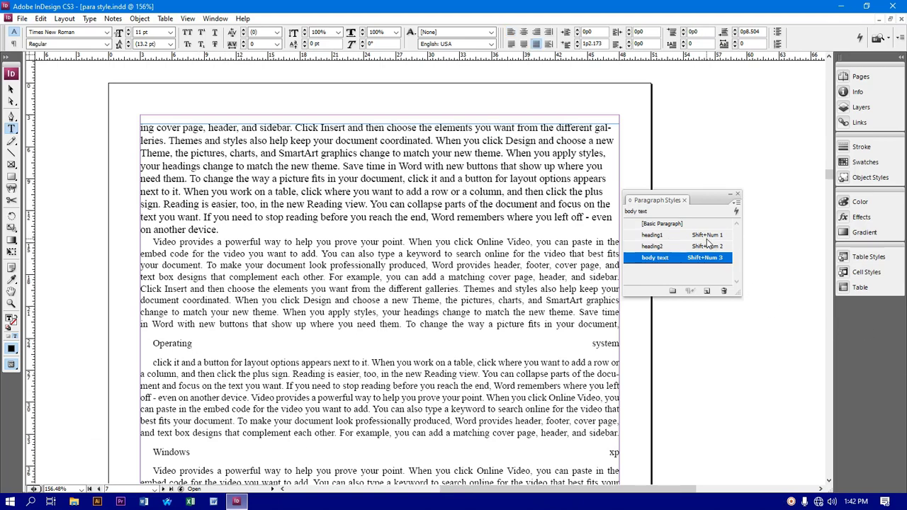
{"action": "left_click", "coordinate": [707, 235]}
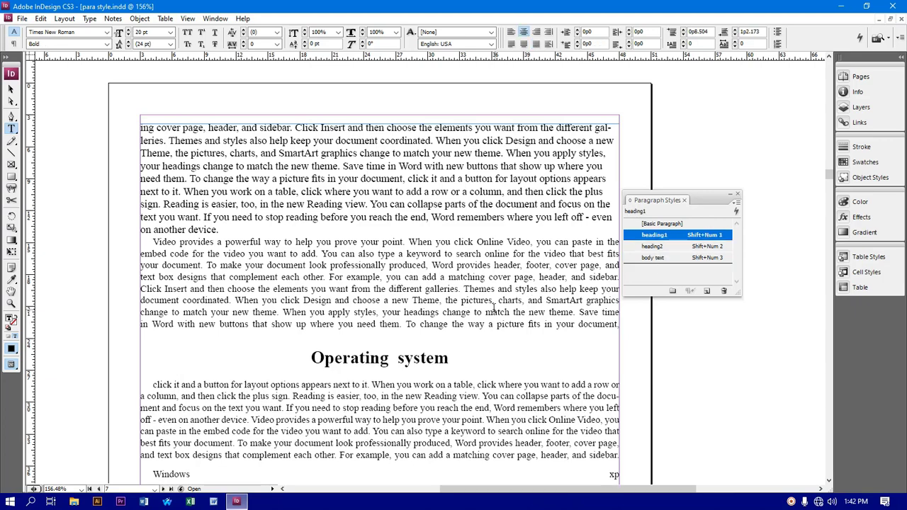
Step: Apply the heading2 style to the "Windows xp" line below the Operating system section
{"action": "scroll", "coordinate": [575, 385], "scroll_direction": "down", "scroll_amount": 4}
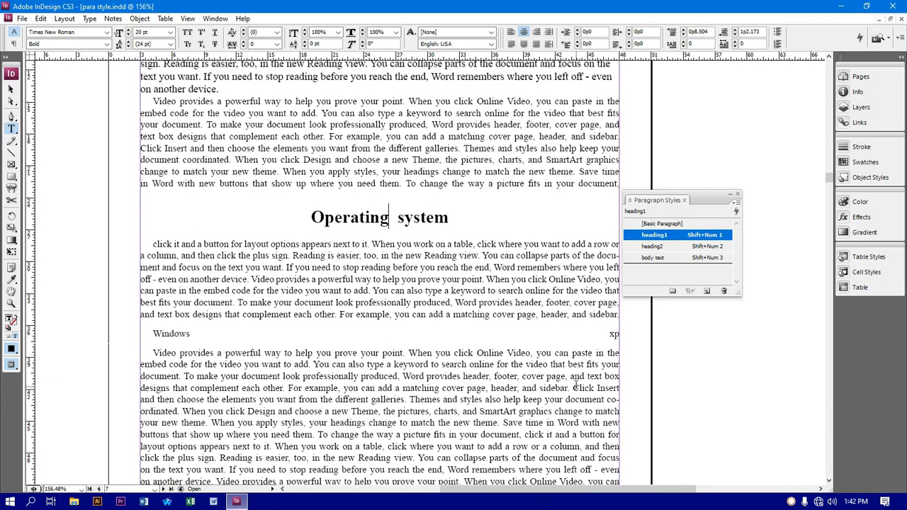
{"action": "left_click", "coordinate": [199, 334]}
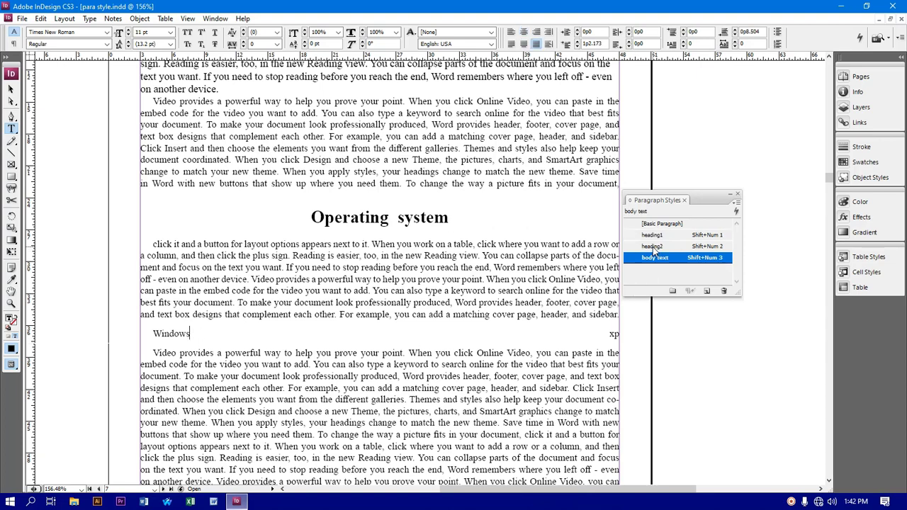
{"action": "left_click", "coordinate": [652, 246]}
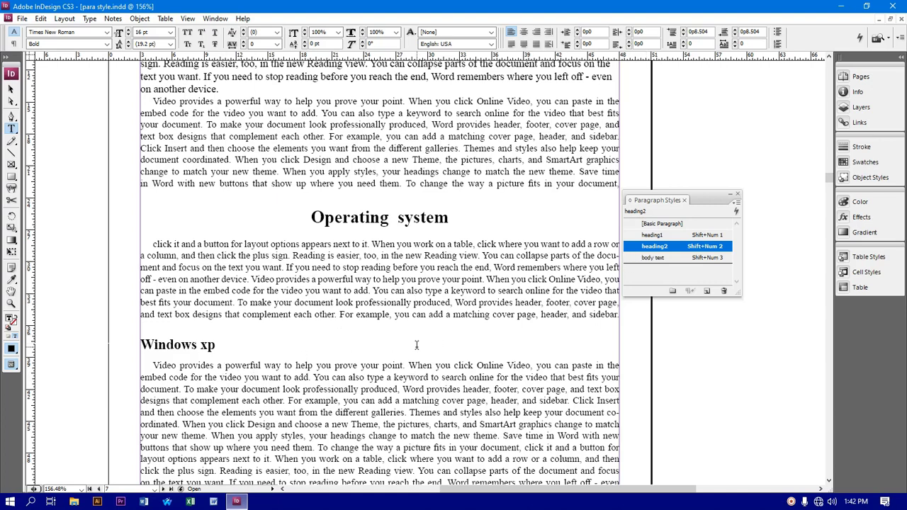
Step: Try the heading2 style on the paragraph below "Operating system" and reset that paragraph to [Basic Paragraph]
{"action": "left_click", "coordinate": [228, 243]}
{"action": "left_click", "coordinate": [661, 248]}
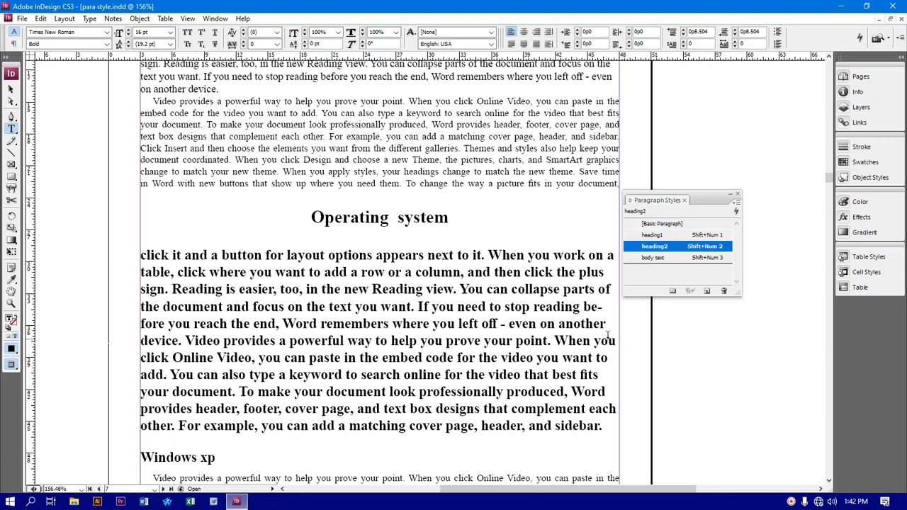
{"action": "left_click", "coordinate": [656, 259]}
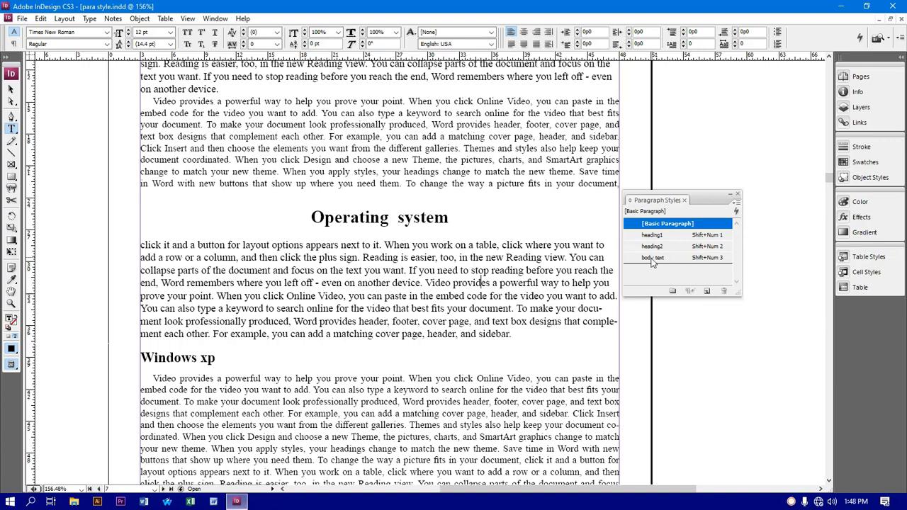
Step: Create a new paragraph style named "body text with tab" with the shortcut Shift+Num 4
{"action": "left_click", "coordinate": [706, 293]}
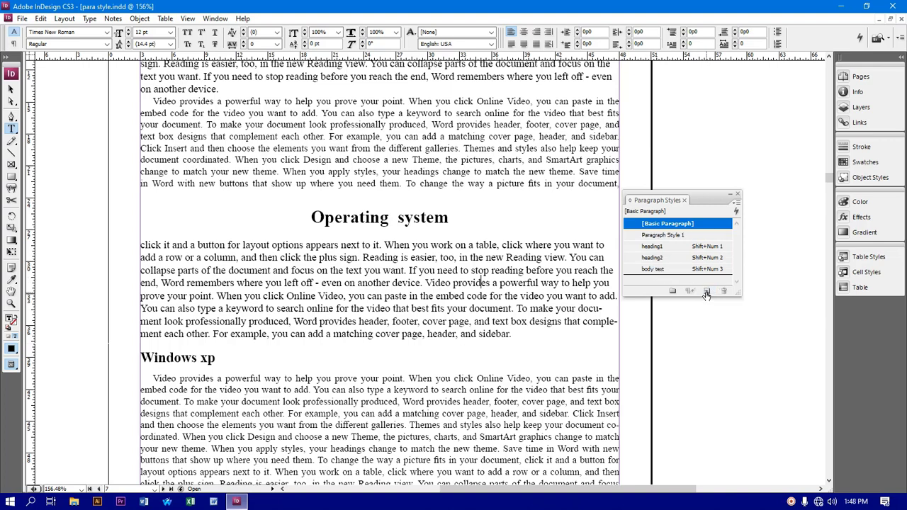
{"action": "double_click", "coordinate": [663, 236]}
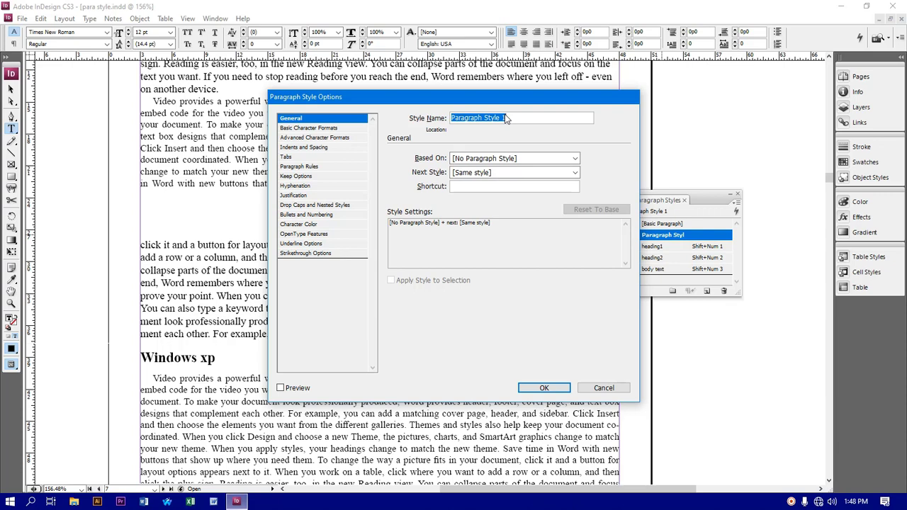
{"action": "type", "text": "body text with tab"}
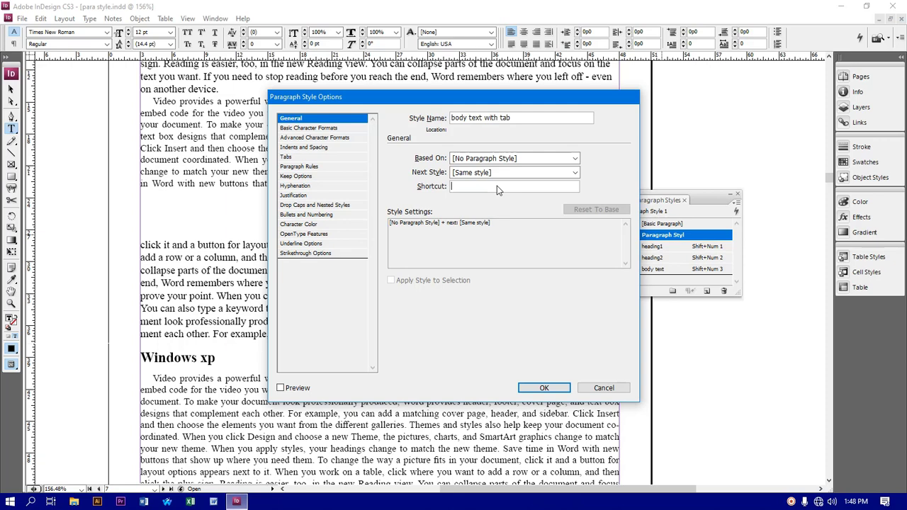
{"action": "key", "text": "shift+KP_4"}
Step: Base the "body text with tab" style on the body text style
{"action": "left_click", "coordinate": [309, 147]}
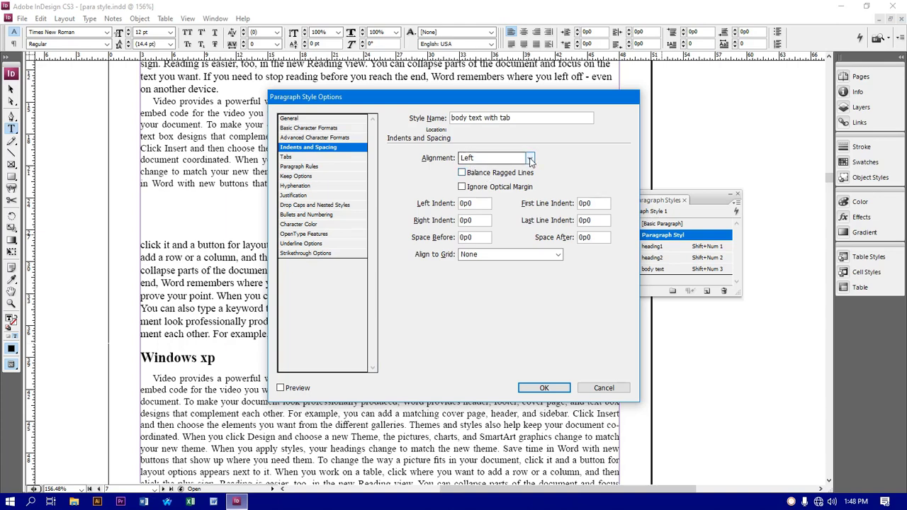
{"action": "left_click", "coordinate": [289, 118]}
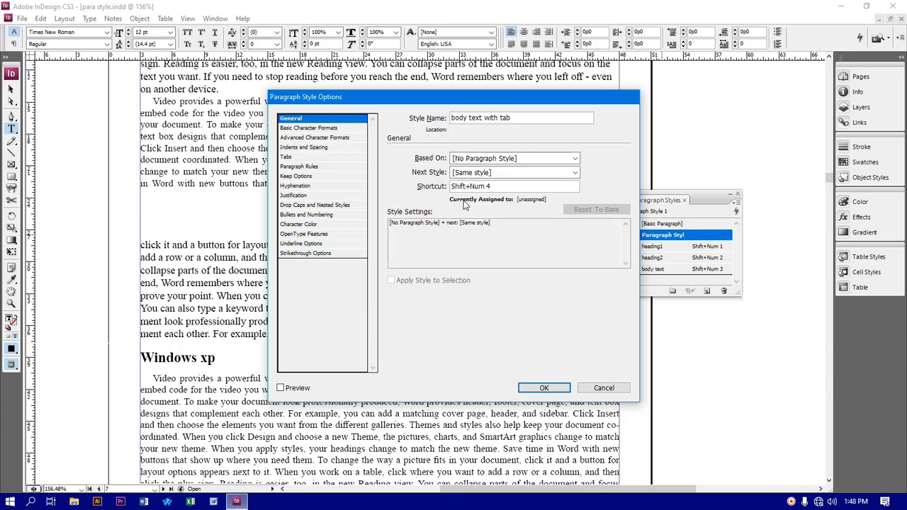
{"action": "left_click", "coordinate": [514, 160]}
{"action": "left_click", "coordinate": [576, 158]}
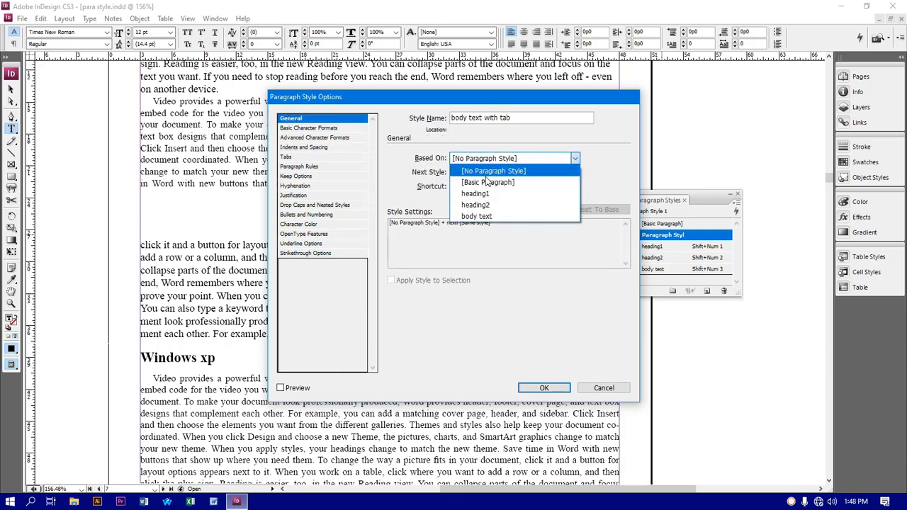
{"action": "left_click", "coordinate": [491, 216]}
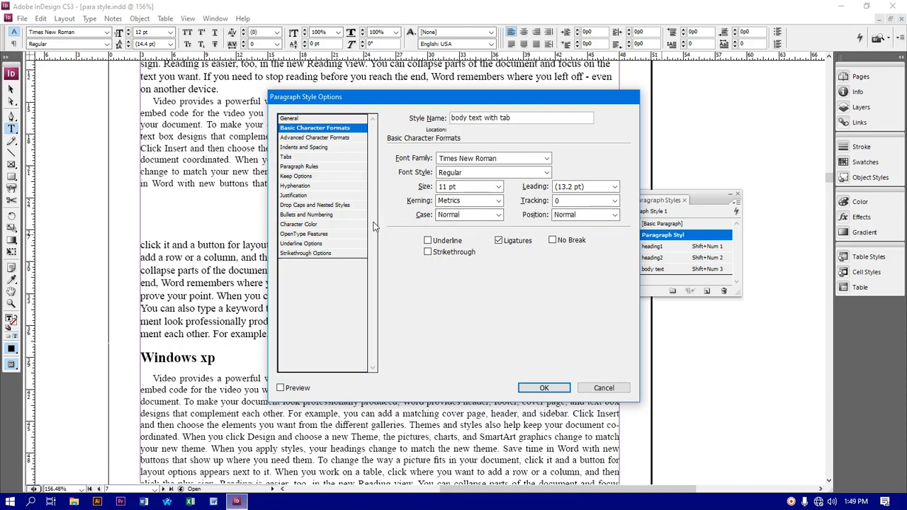
Step: Set the new style's left indent to 10 mm and its first line indent to -5 mm
{"action": "left_click", "coordinate": [310, 150]}
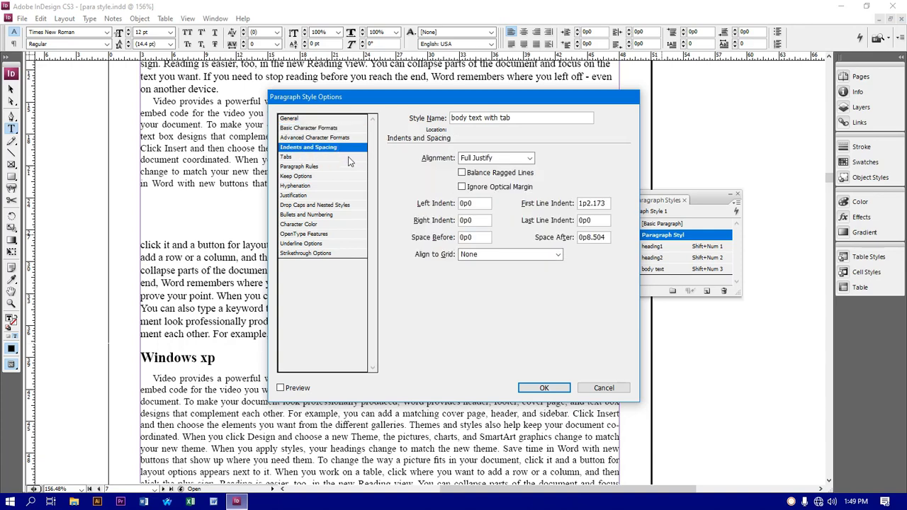
{"action": "double_click", "coordinate": [474, 204]}
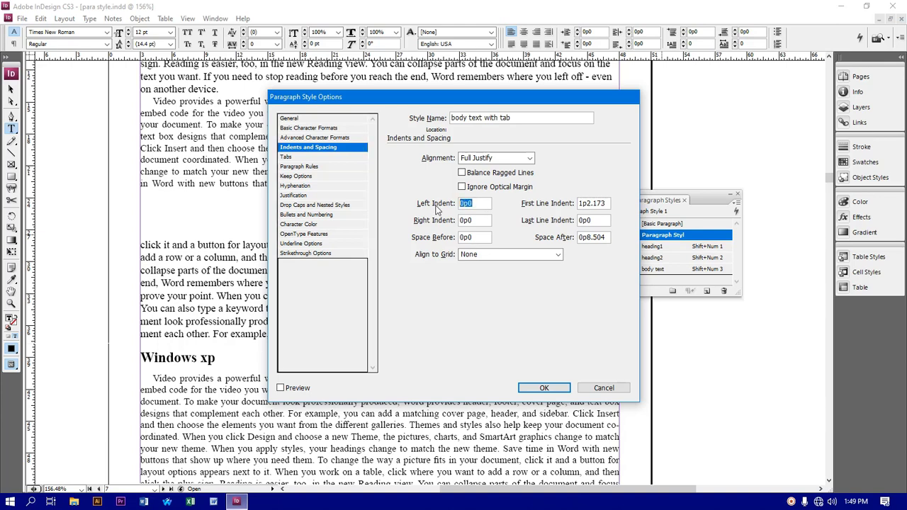
{"action": "type", "text": "10"}
{"action": "key", "text": "Tab"}
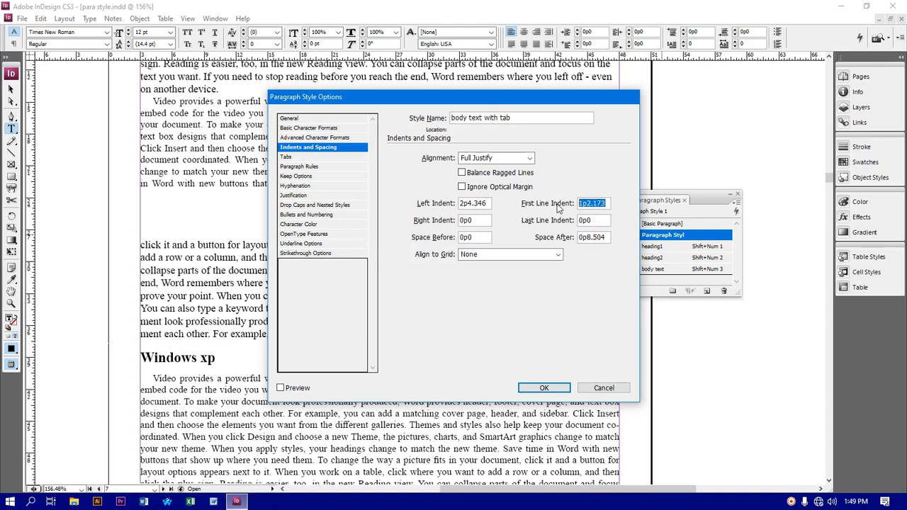
{"action": "type", "text": "-5"}
Step: Enter a tab position of 10 mm for the "body text with tab" style and save the style options
{"action": "left_click", "coordinate": [287, 157]}
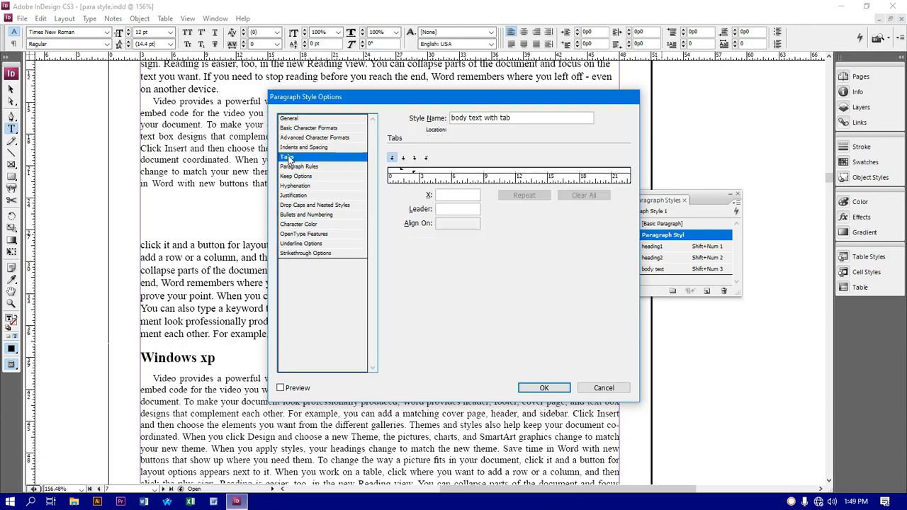
{"action": "left_click", "coordinate": [453, 194]}
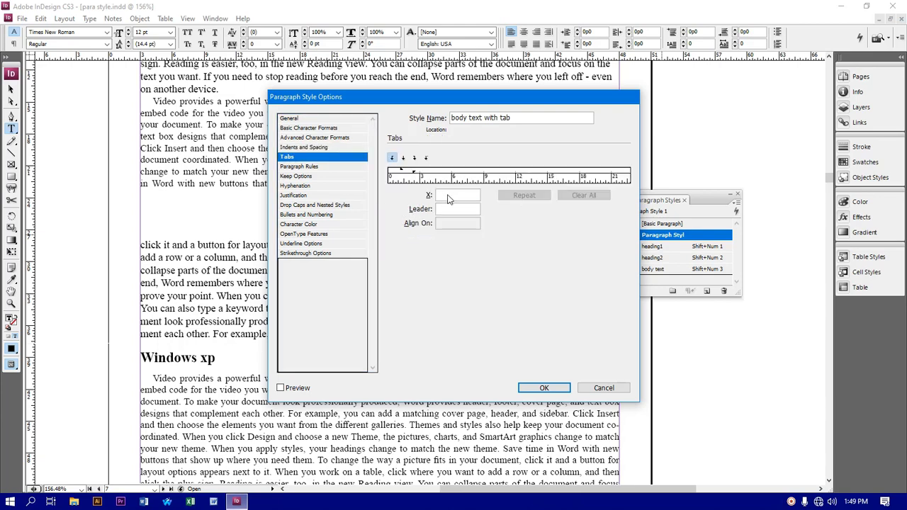
{"action": "type", "text": "10"}
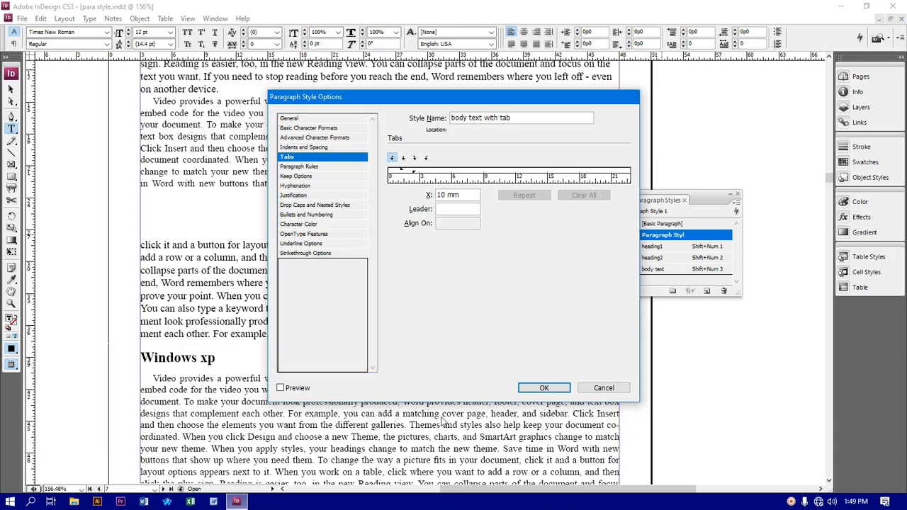
{"action": "left_click", "coordinate": [546, 388]}
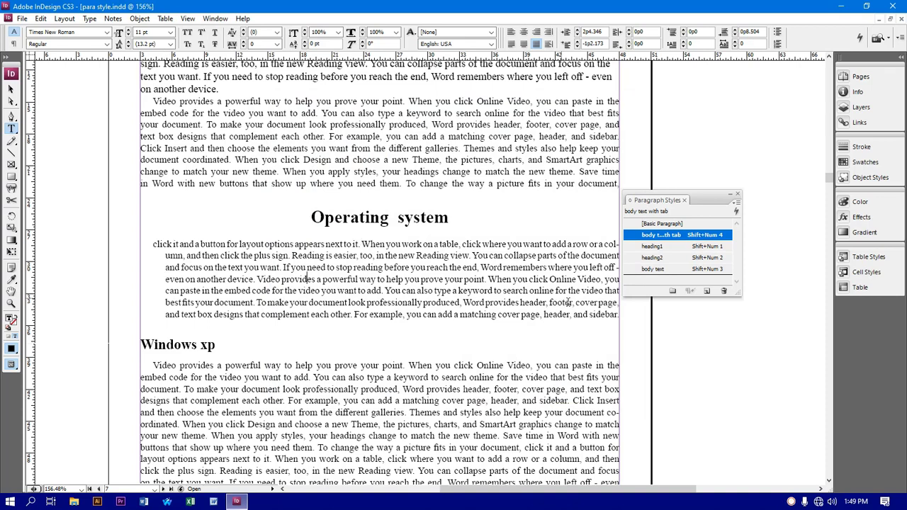
Step: Return the paragraph below "Operating system" to body text and apply "body text with tab" to the first paragraph under "Windows xp"
{"action": "left_click", "coordinate": [650, 269]}
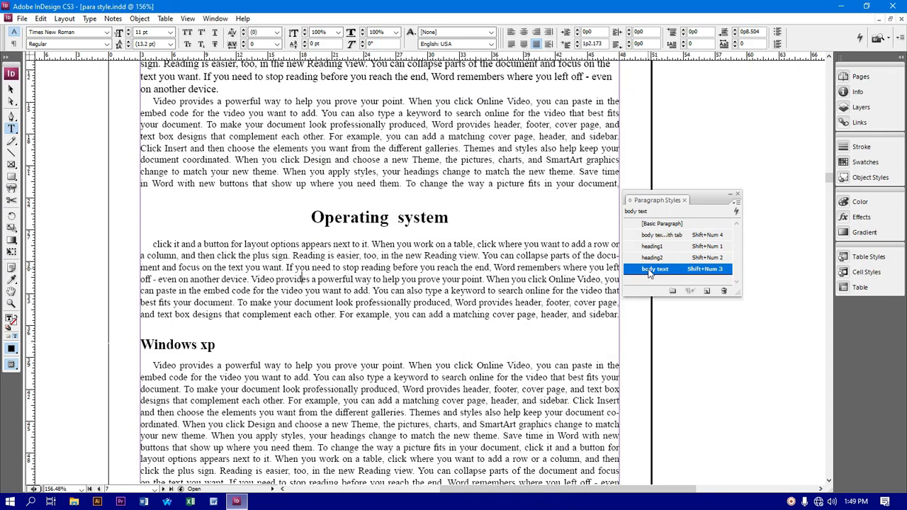
{"action": "scroll", "coordinate": [249, 341], "scroll_direction": "down", "scroll_amount": 3}
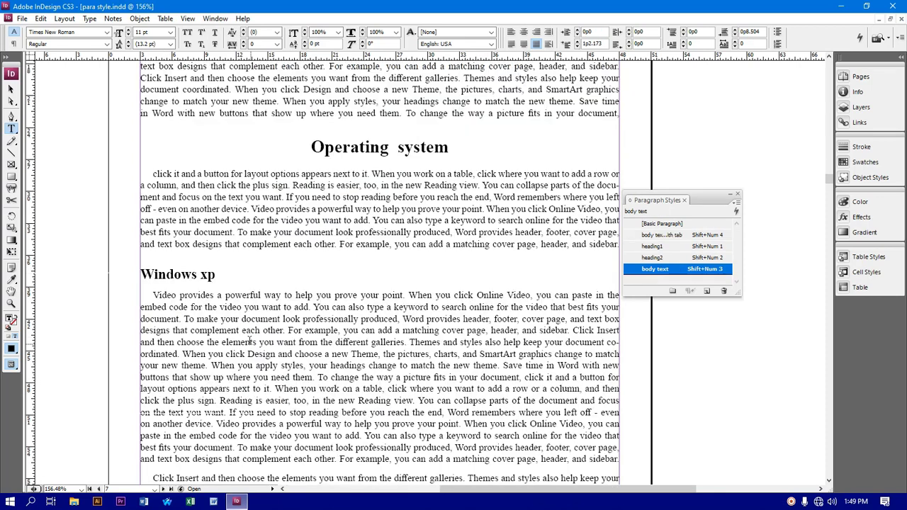
{"action": "left_click", "coordinate": [154, 293]}
{"action": "left_click", "coordinate": [702, 236]}
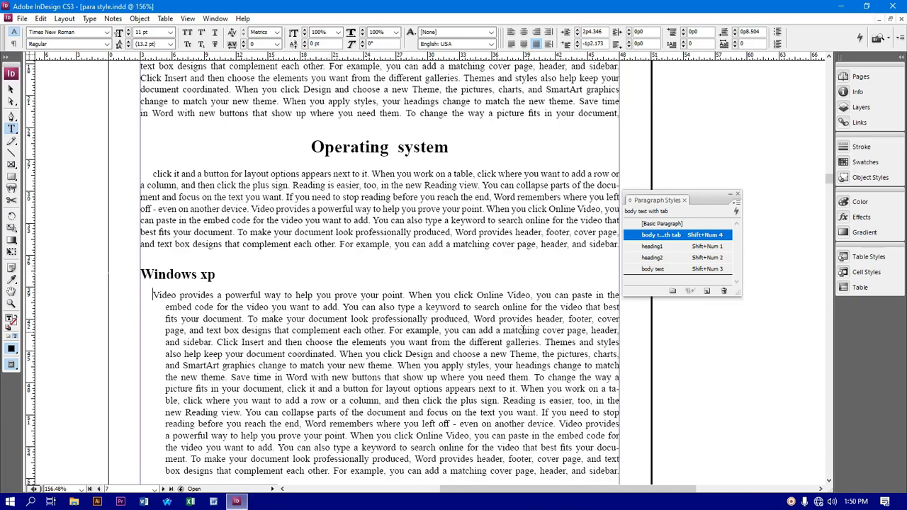
Step: Set the left indent of the "body text with tab" style to 20 mm and save the style options
{"action": "double_click", "coordinate": [678, 236]}
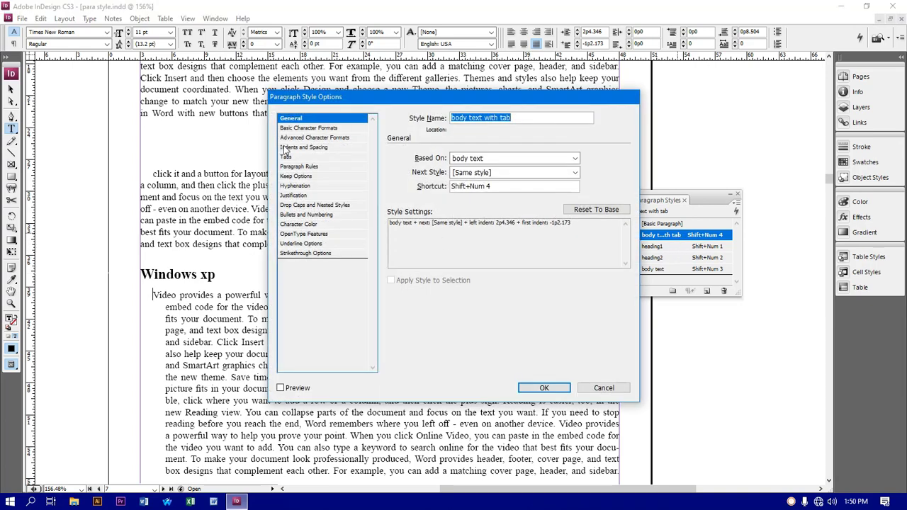
{"action": "left_click", "coordinate": [284, 148]}
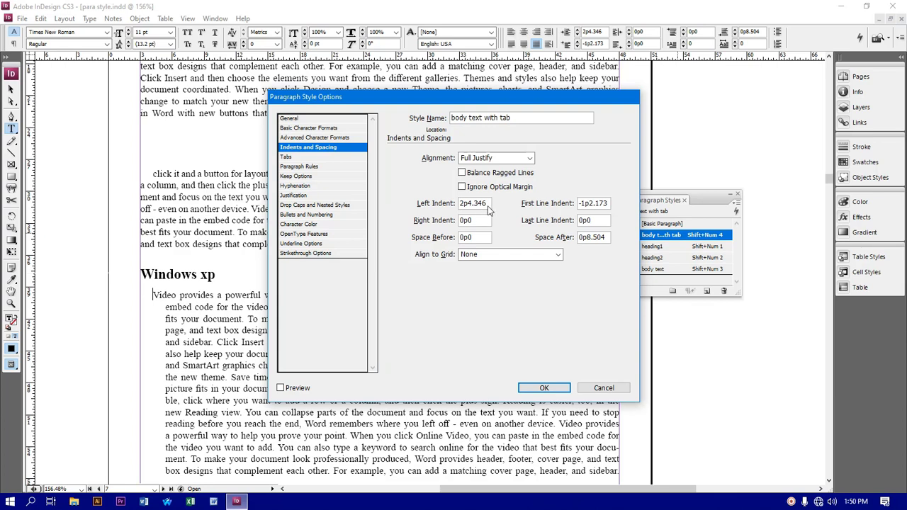
{"action": "left_click_drag", "start_coordinate": [488, 207], "coordinate": [424, 206]}
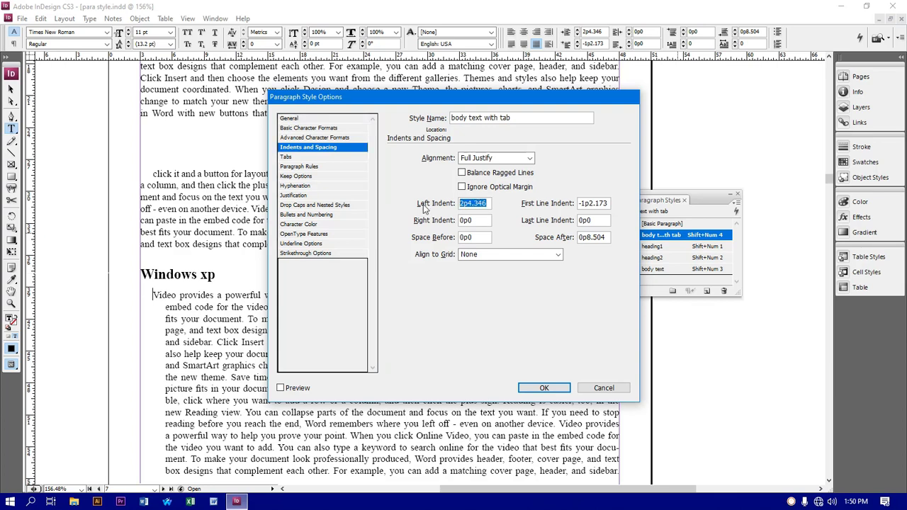
{"action": "type", "text": "20 mm"}
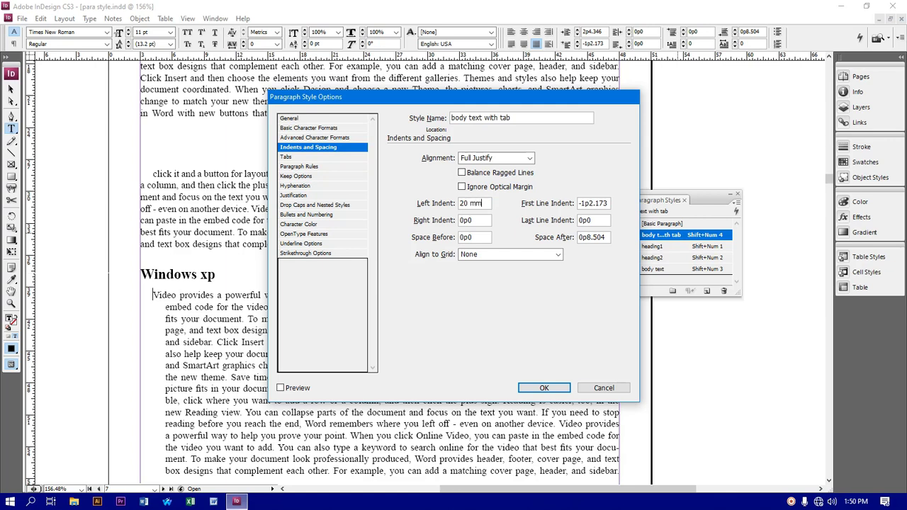
{"action": "left_click", "coordinate": [544, 389]}
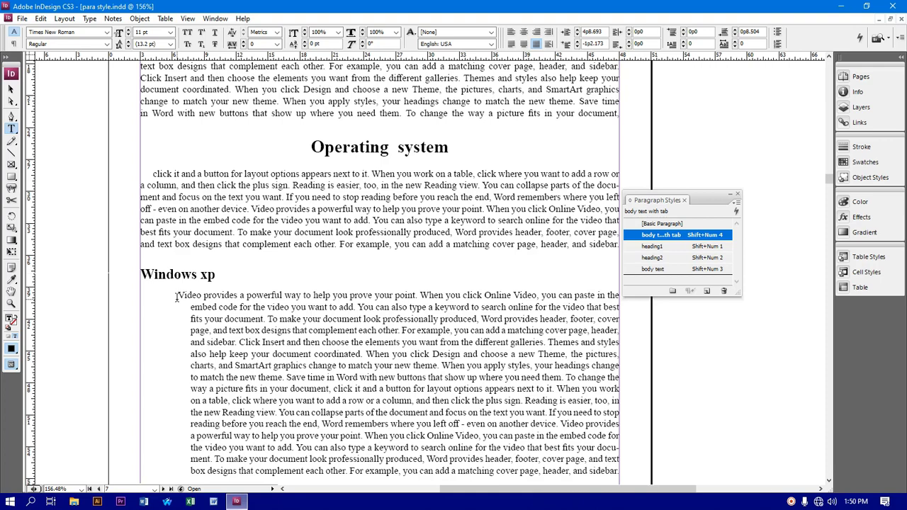
Step: Close the Paragraph Styles panel and open it again
{"action": "scroll", "coordinate": [525, 405], "scroll_direction": "down", "scroll_amount": 3}
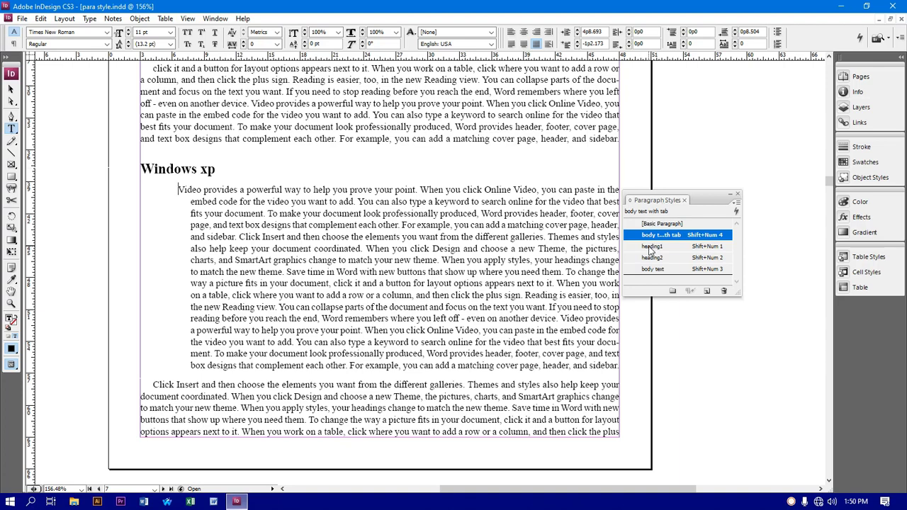
{"action": "left_click", "coordinate": [736, 193]}
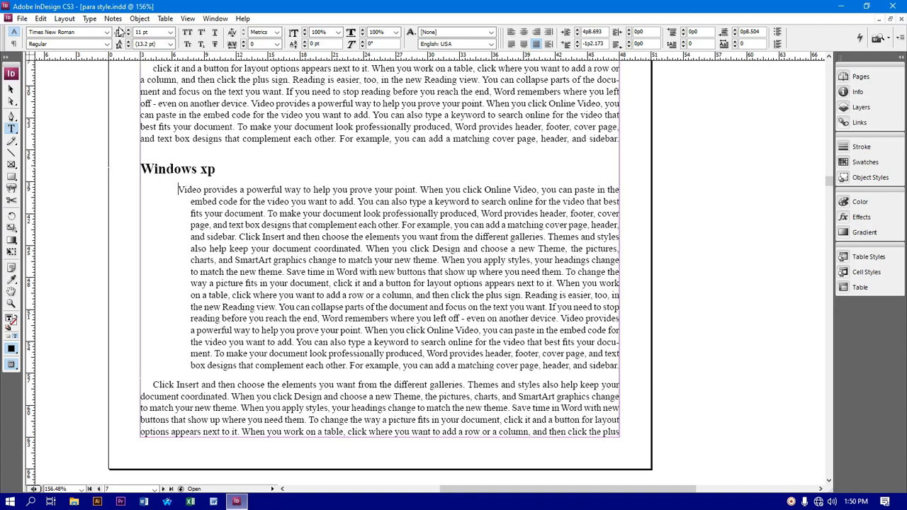
{"action": "left_click", "coordinate": [87, 19]}
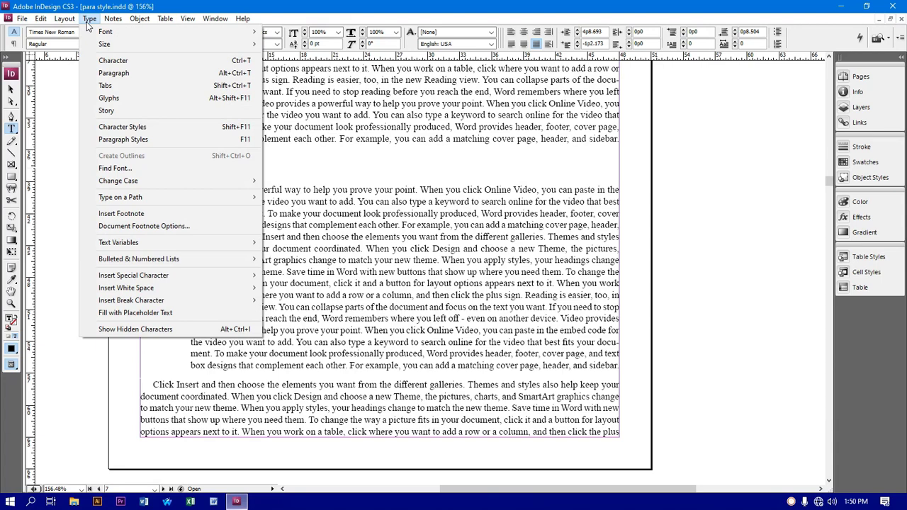
{"action": "left_click", "coordinate": [141, 139]}
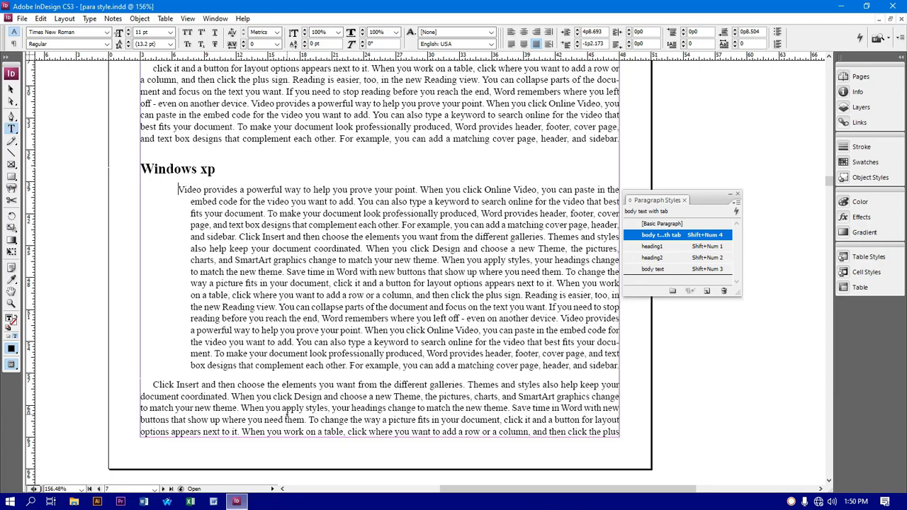
Step: Apply the heading2 paragraph style to the "Hard disk" and "Windows 7" headings
{"action": "scroll", "coordinate": [323, 351], "scroll_direction": "down", "scroll_amount": 5}
{"action": "scroll", "coordinate": [323, 350], "scroll_direction": "down", "scroll_amount": 9}
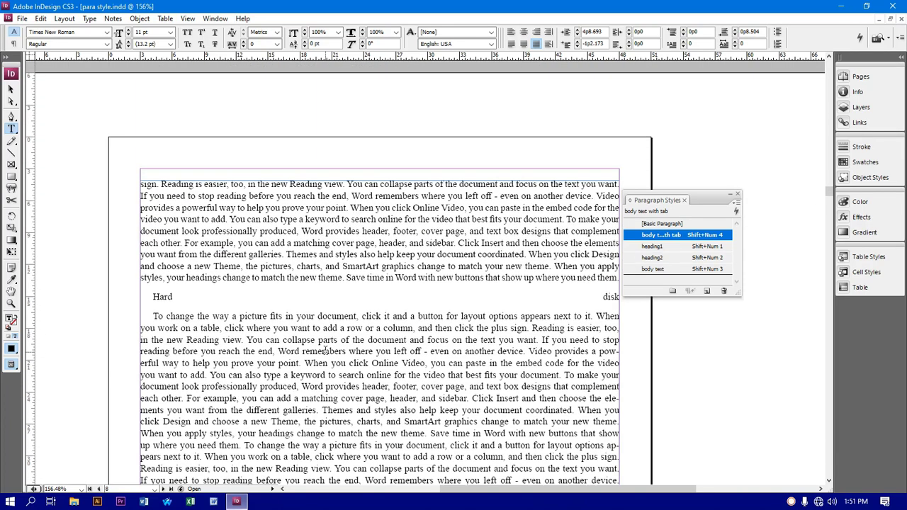
{"action": "left_click", "coordinate": [180, 296]}
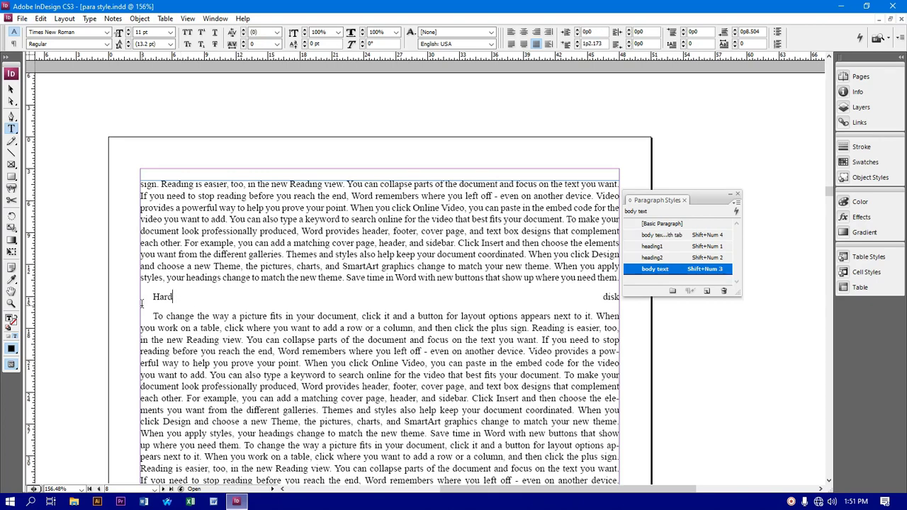
{"action": "key", "text": "shift+KP_2"}
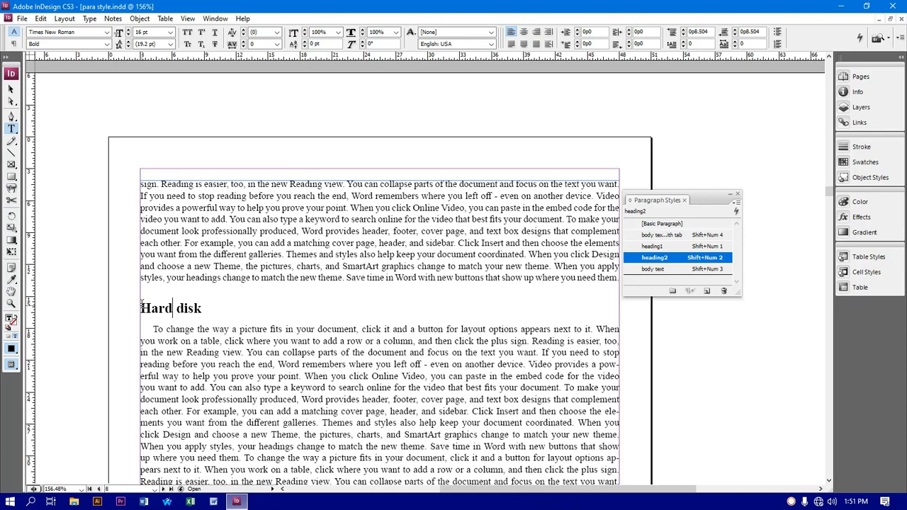
{"action": "scroll", "coordinate": [140, 304], "scroll_direction": "down", "scroll_amount": 5}
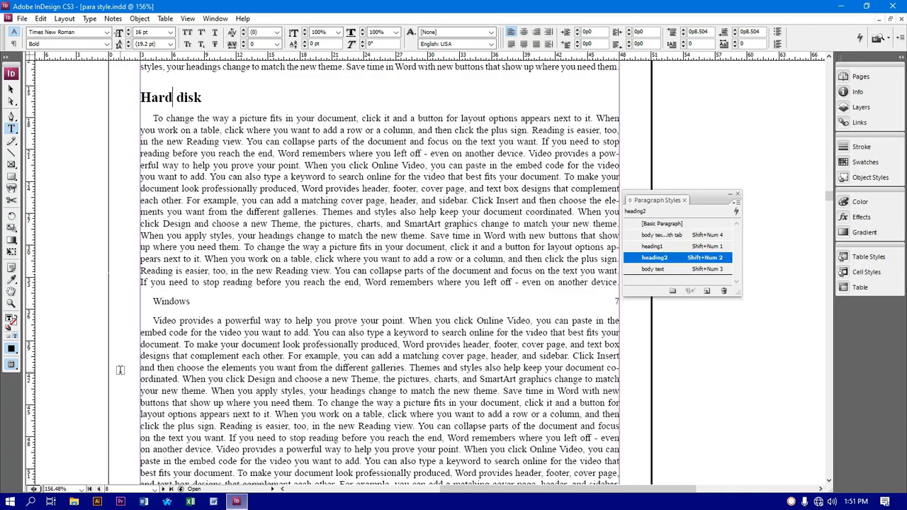
{"action": "left_click", "coordinate": [210, 303]}
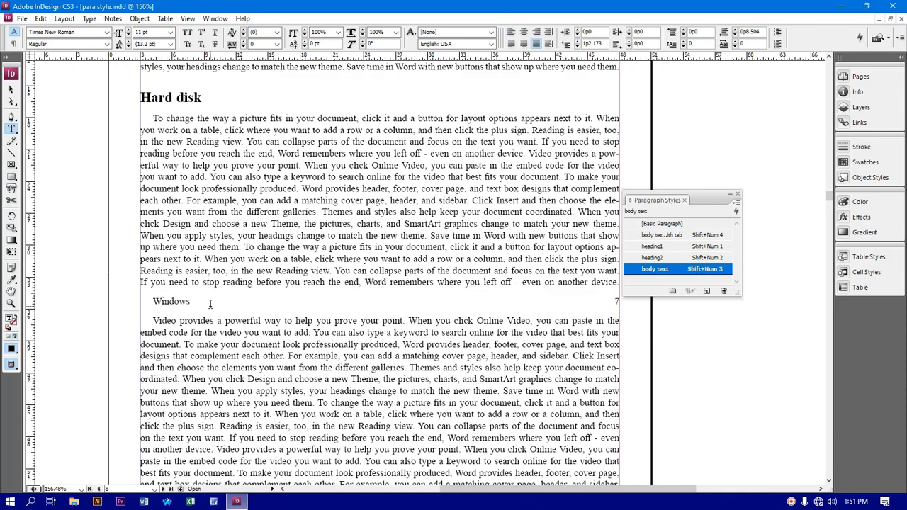
{"action": "key", "text": "shift+KP_2"}
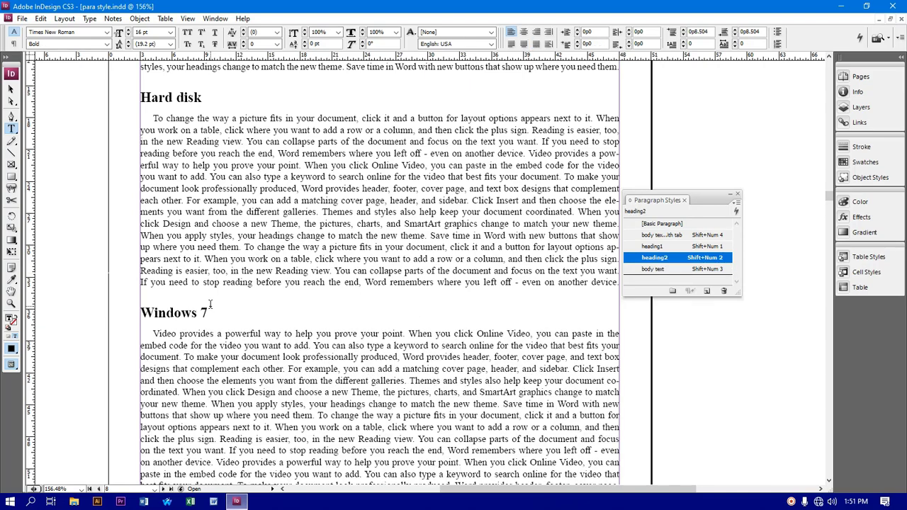
{"action": "scroll", "coordinate": [210, 304], "scroll_direction": "down", "scroll_amount": 6}
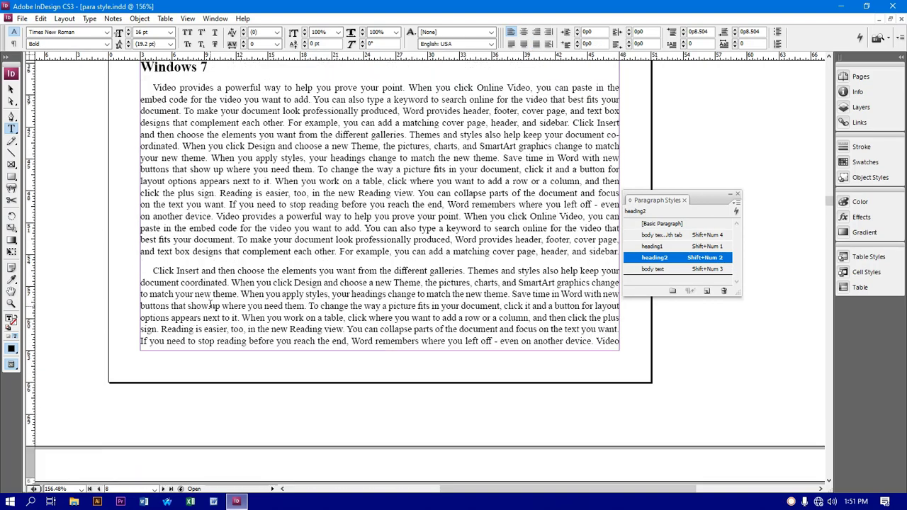
{"action": "scroll", "coordinate": [210, 305], "scroll_direction": "down", "scroll_amount": 7}
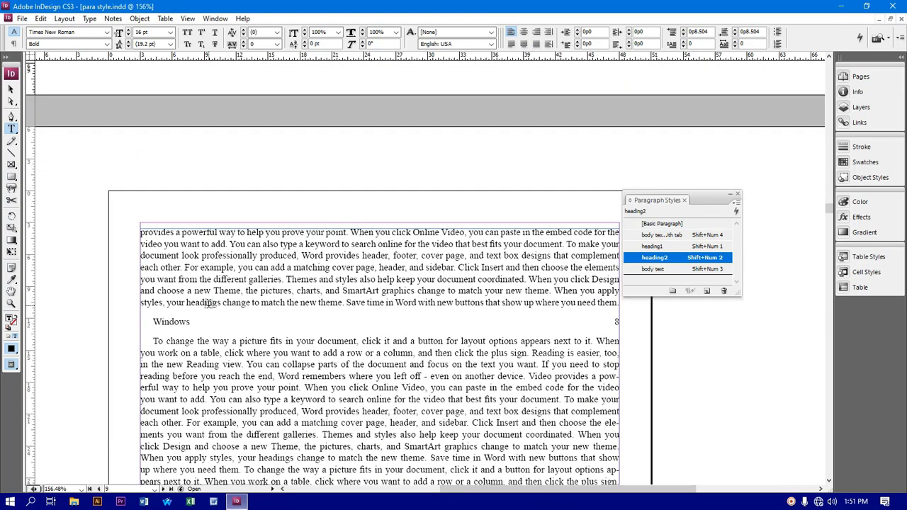